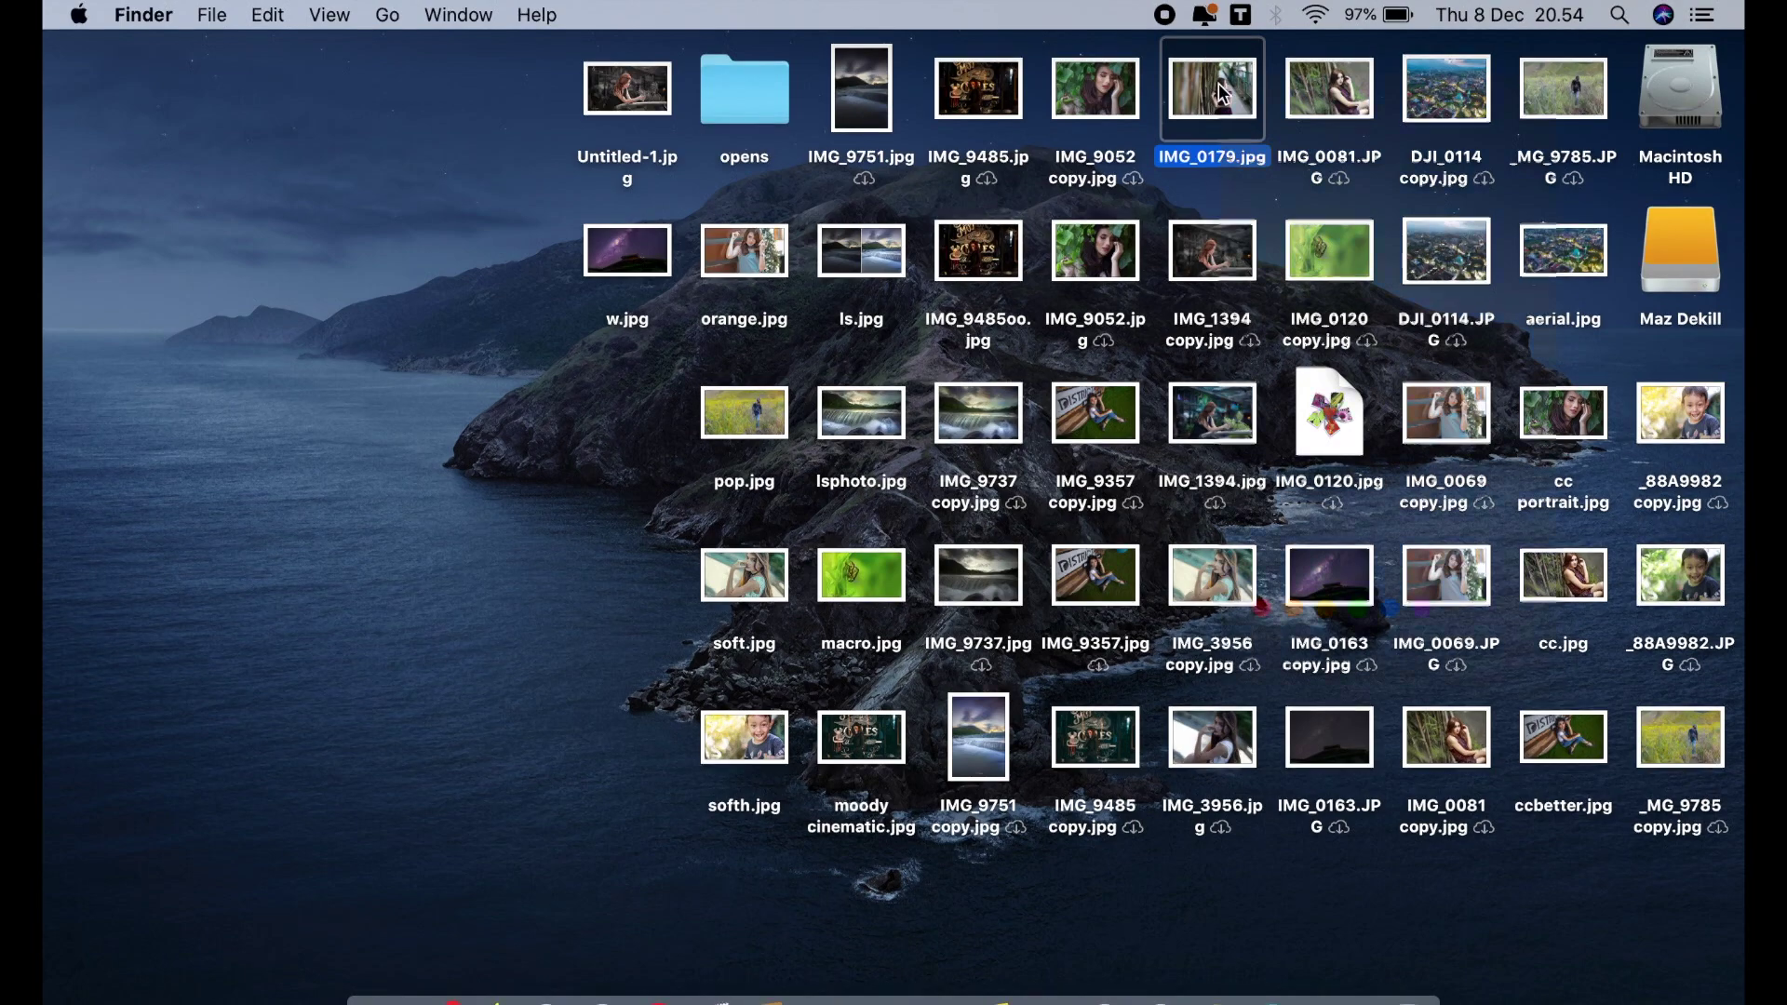
- Open IMG_0179.jpg from Finder in Photoshop 2021 and duplicate Background as Background copy
right_click(1228, 102)
mouse_move(1293, 121)
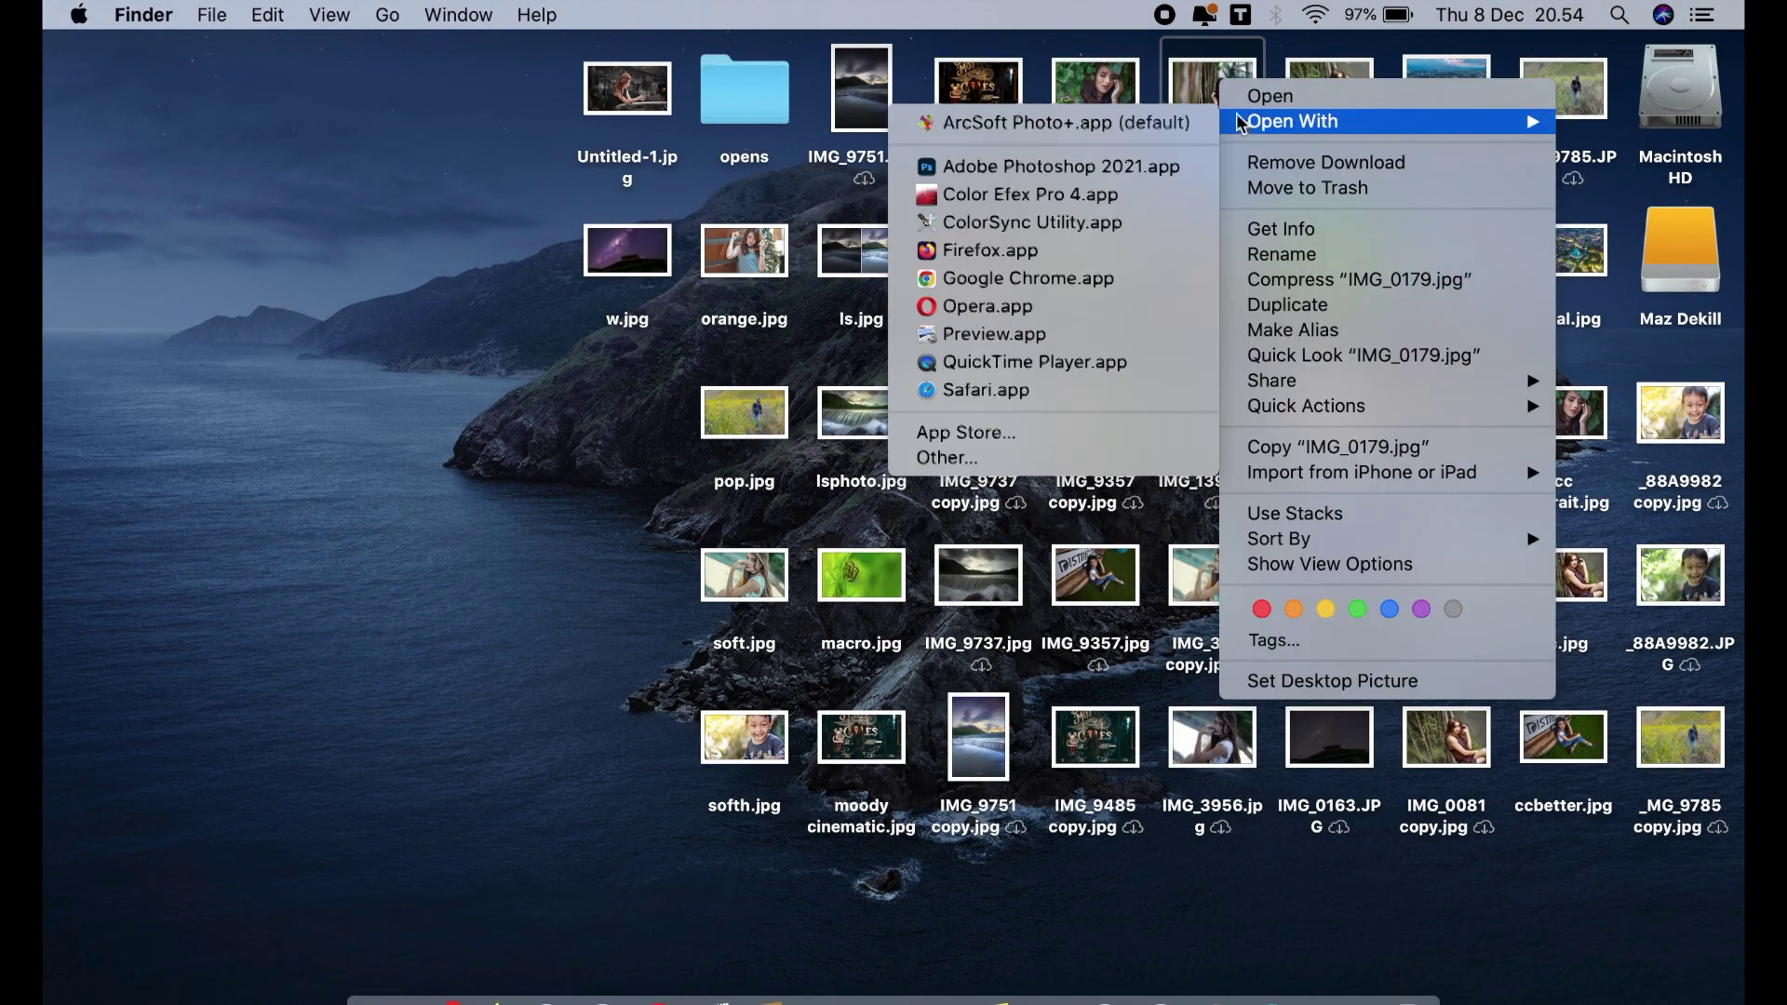
left_click(1153, 162)
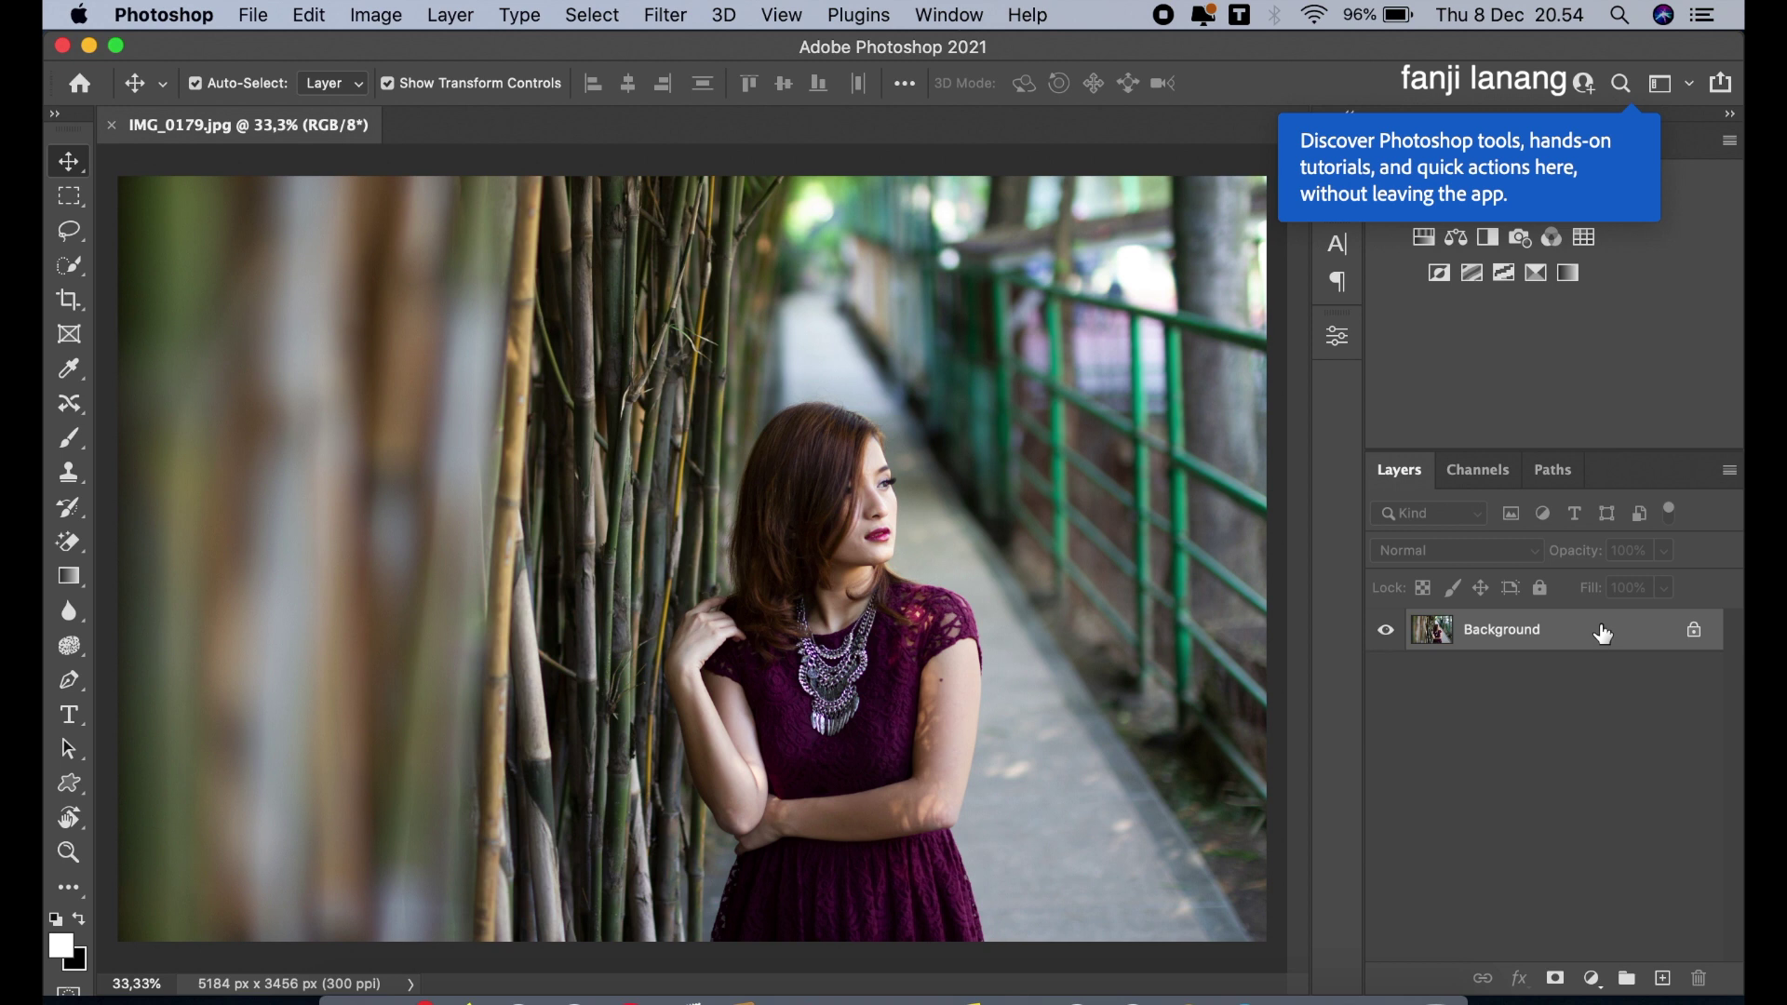
left_click_drag(1602, 633, 1664, 979)
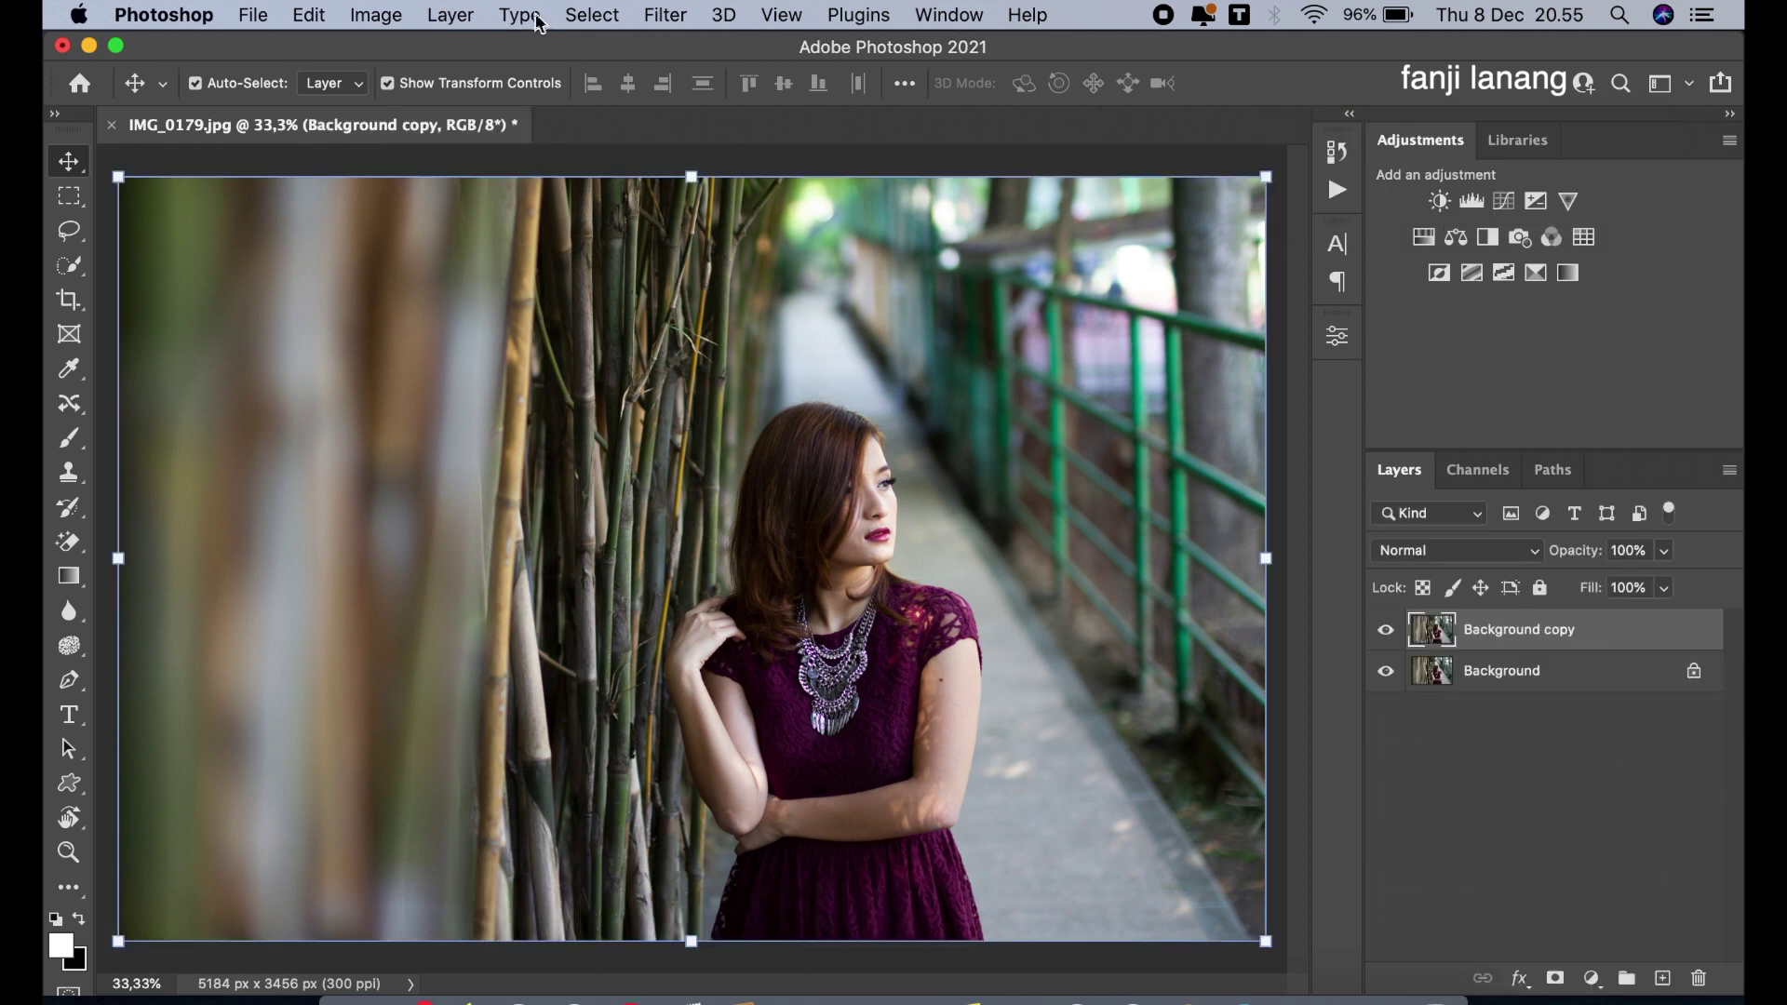
- Launch the Camera Raw Filter from the Filter menu on the Background copy layer
left_click(684, 15)
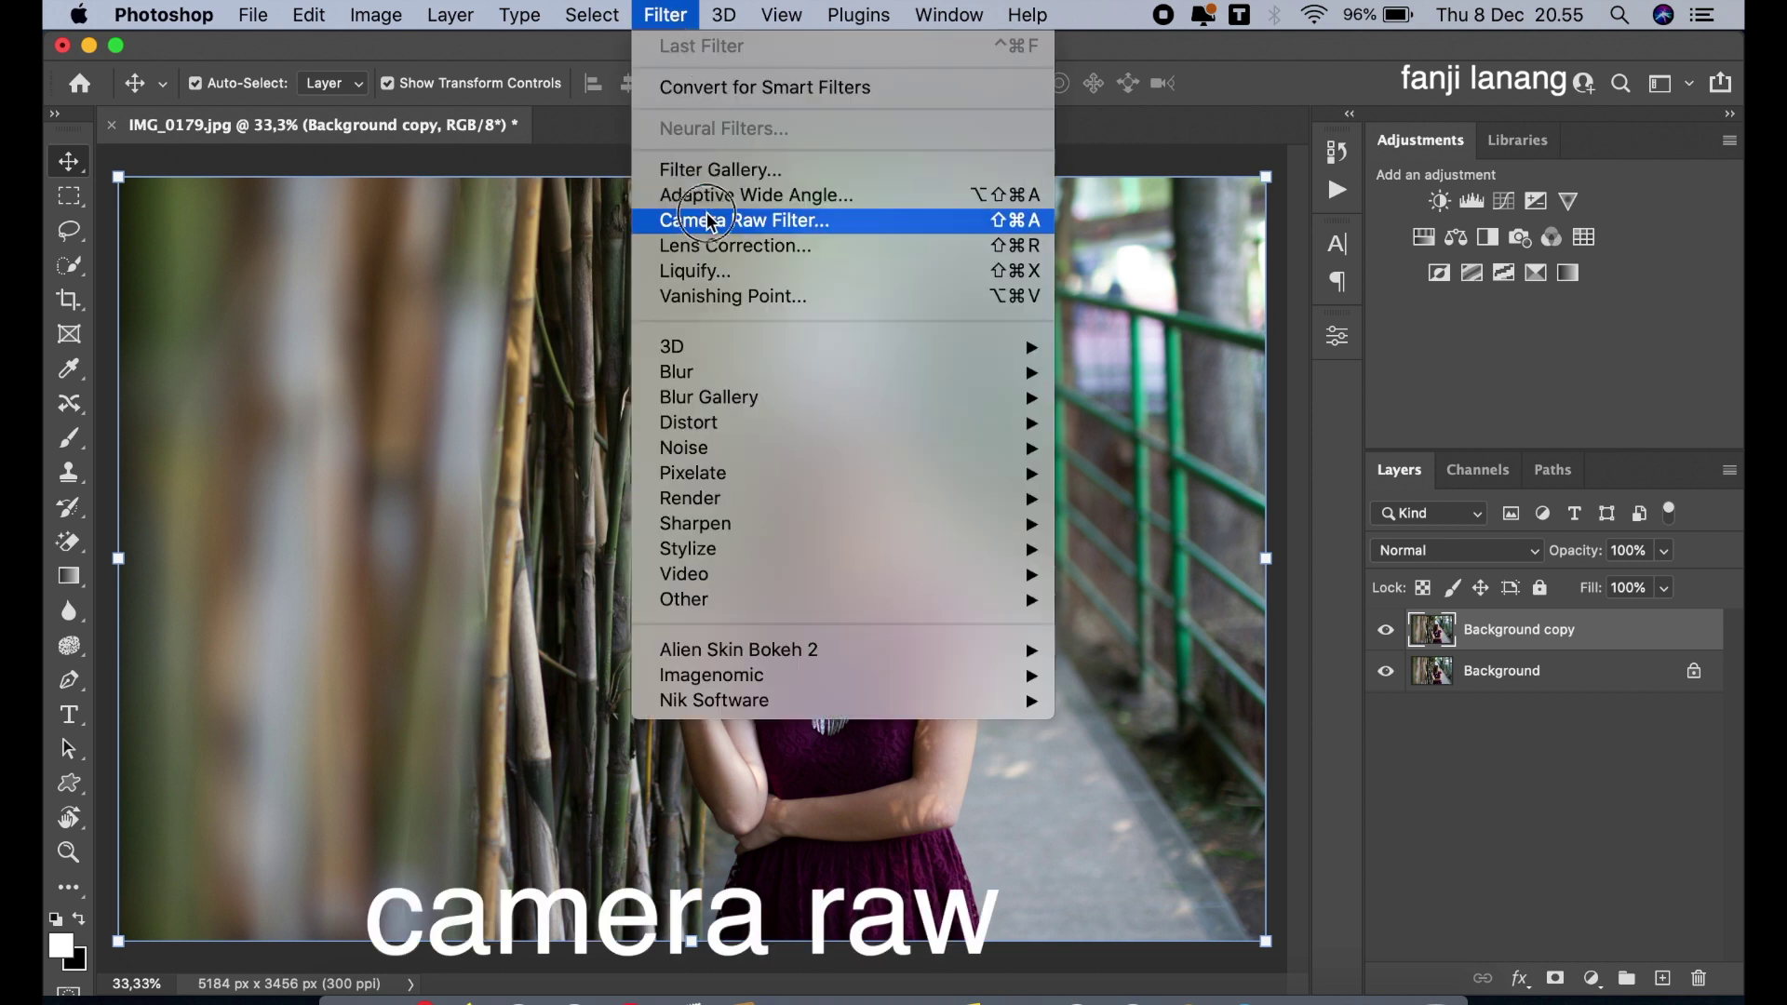
left_click(707, 221)
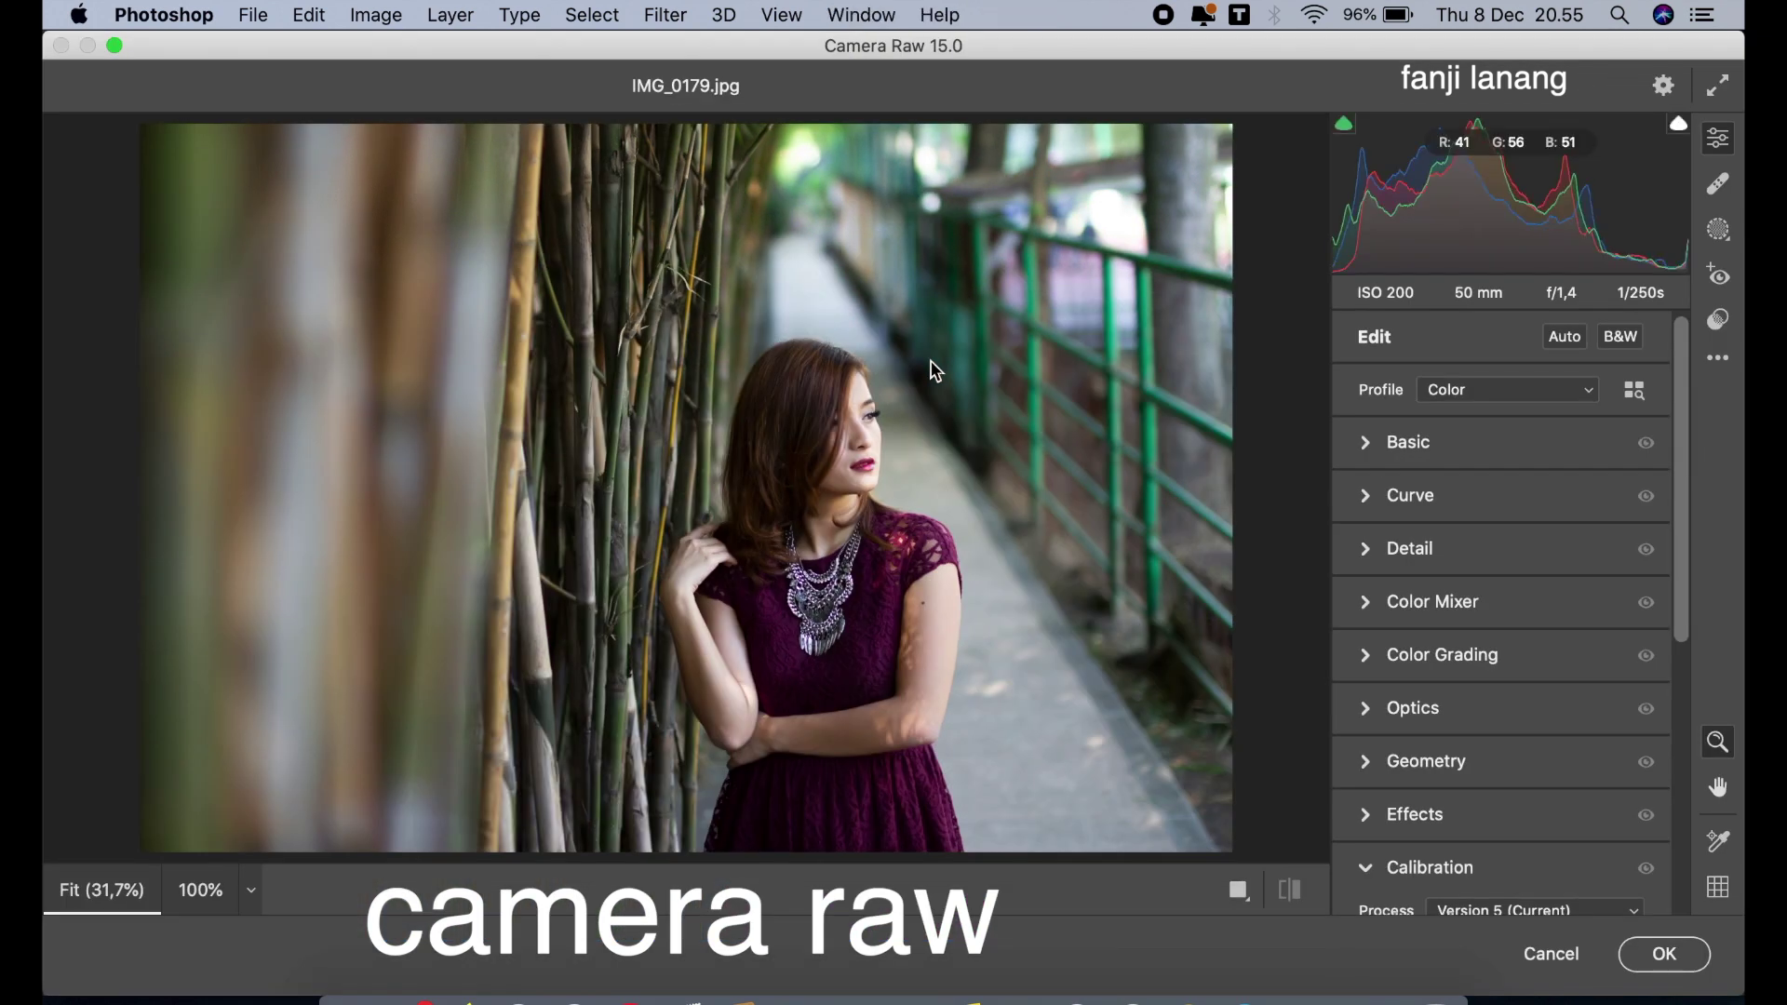
- In Basic, set Highlights -63, Shadows -33, Blacks +100, Vibrance -21 and Saturation -20
left_click(1364, 444)
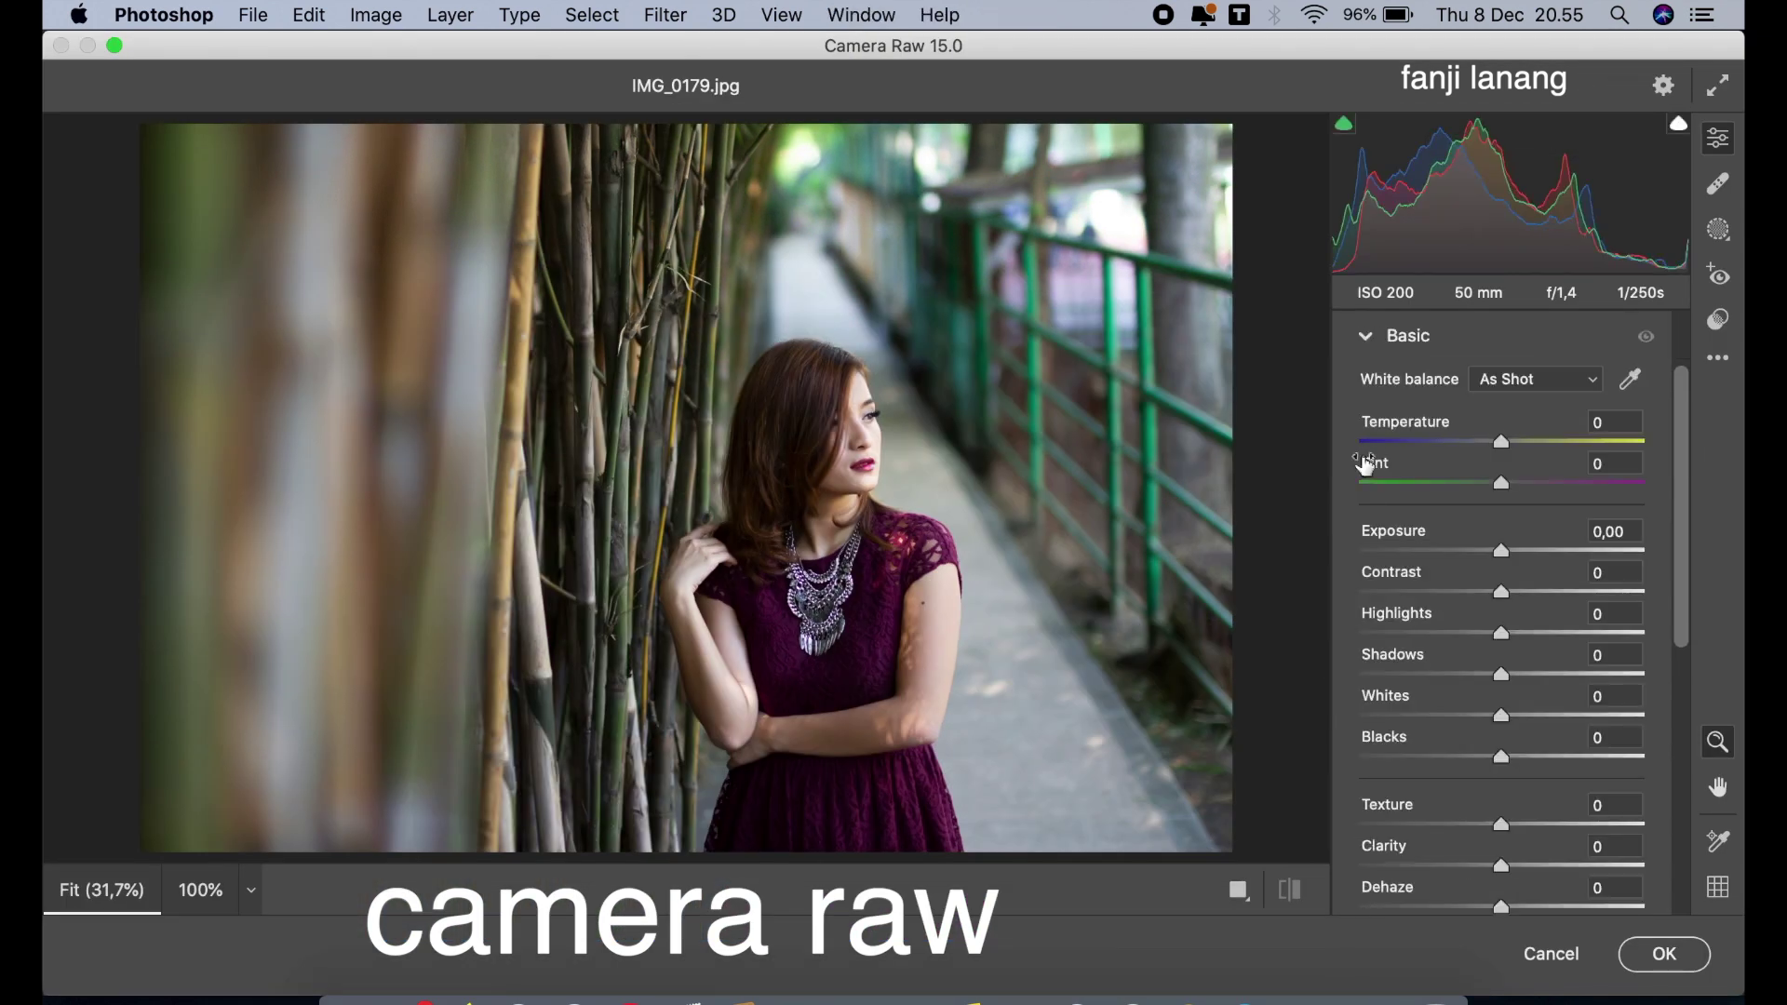
left_click_drag(1489, 679, 1407, 678)
left_click_drag(1501, 758, 1643, 757)
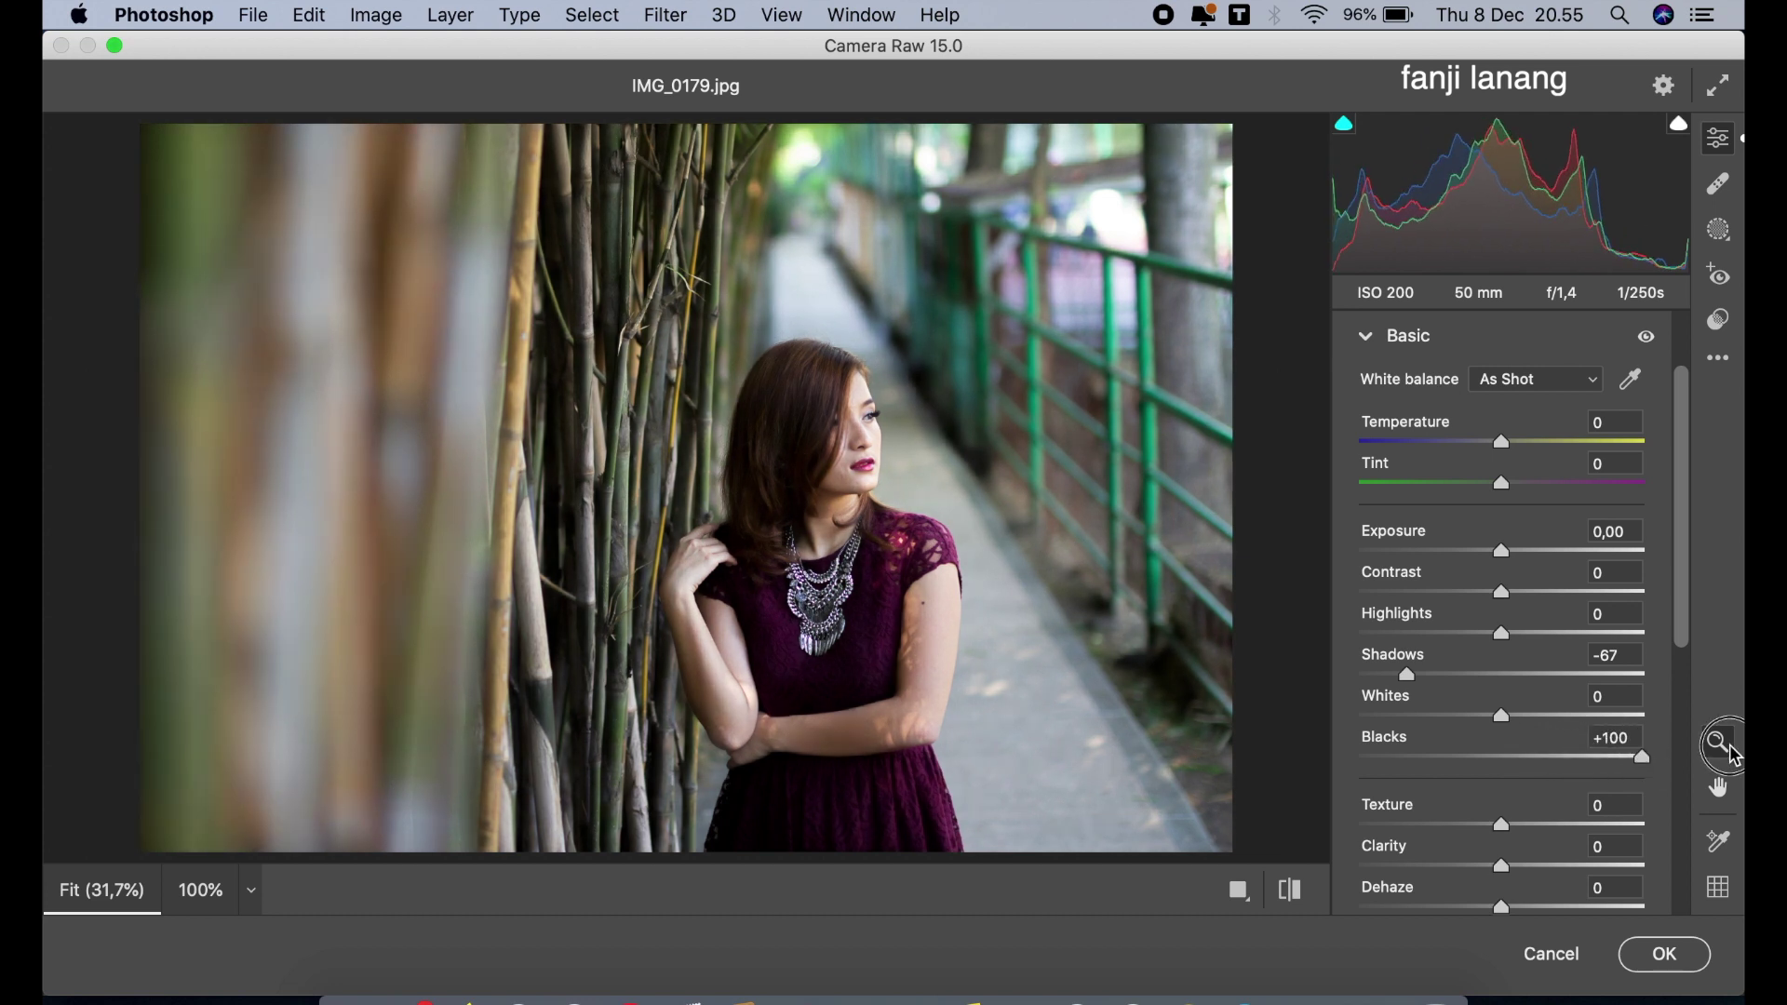
mouse_move(1406, 677)
left_mouse_down()
mouse_move(1316, 678)
mouse_move(1455, 679)
mouse_move(1458, 693)
left_mouse_up()
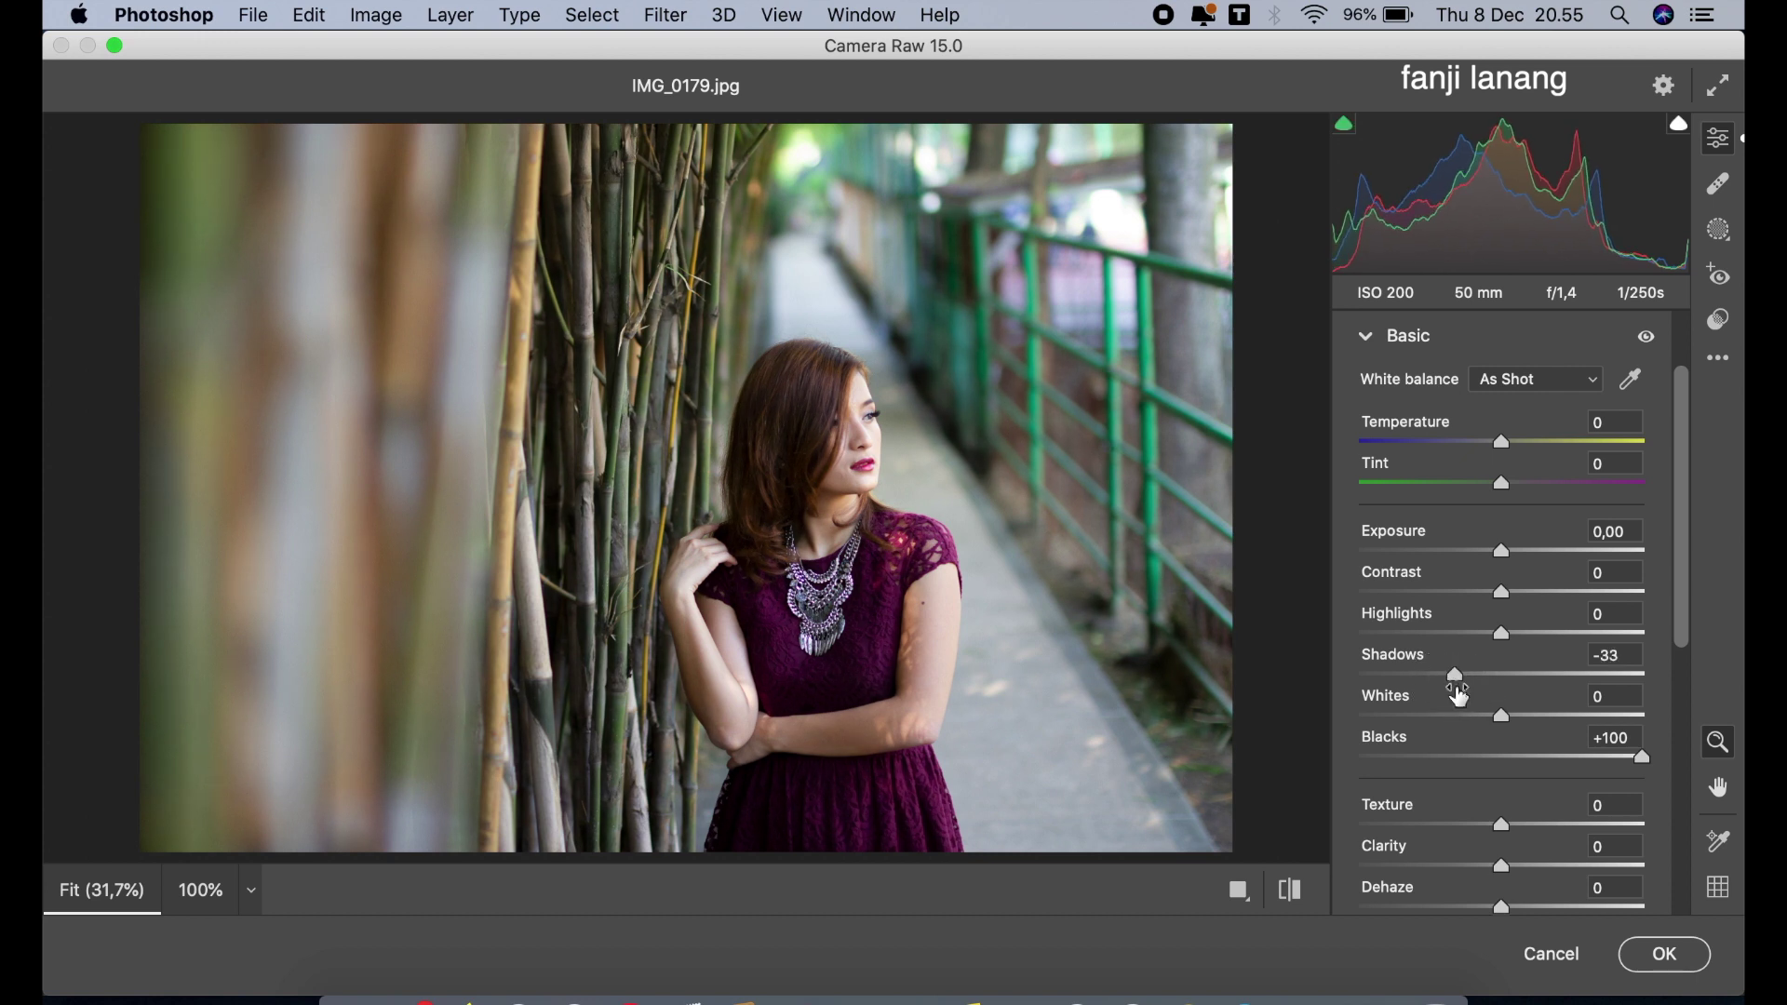
left_click_drag(1460, 636, 1414, 647)
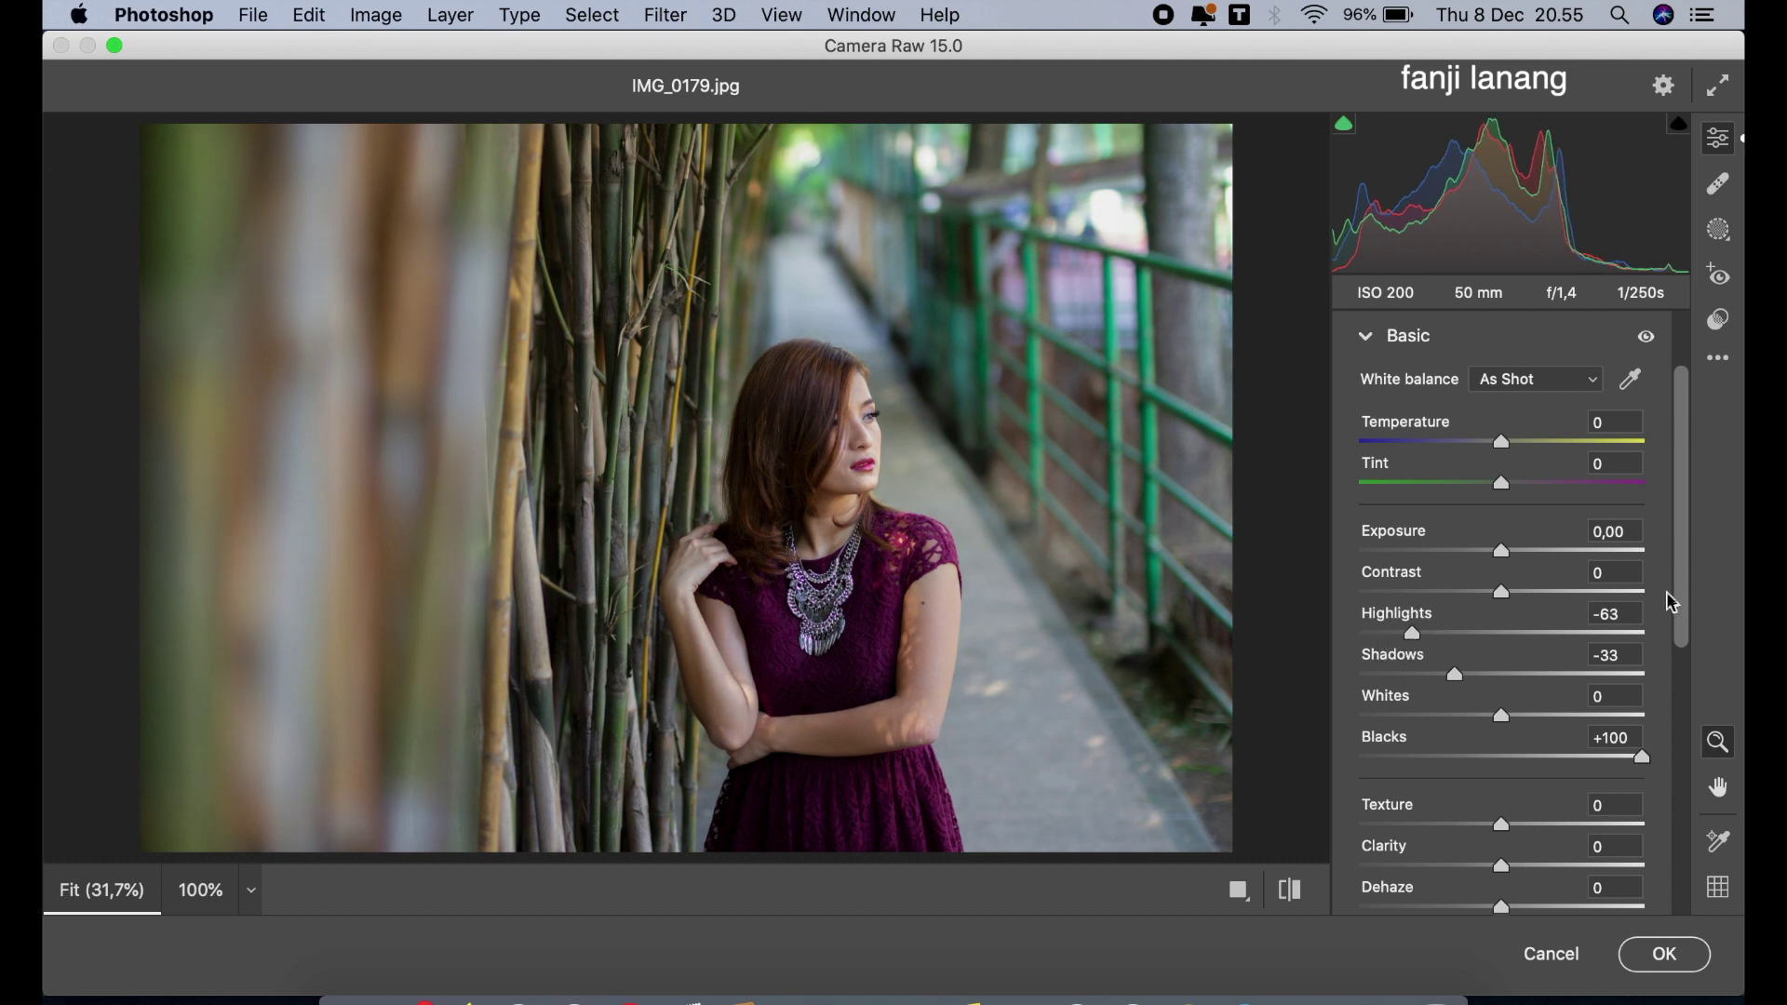
left_click_drag(1684, 577, 1681, 663)
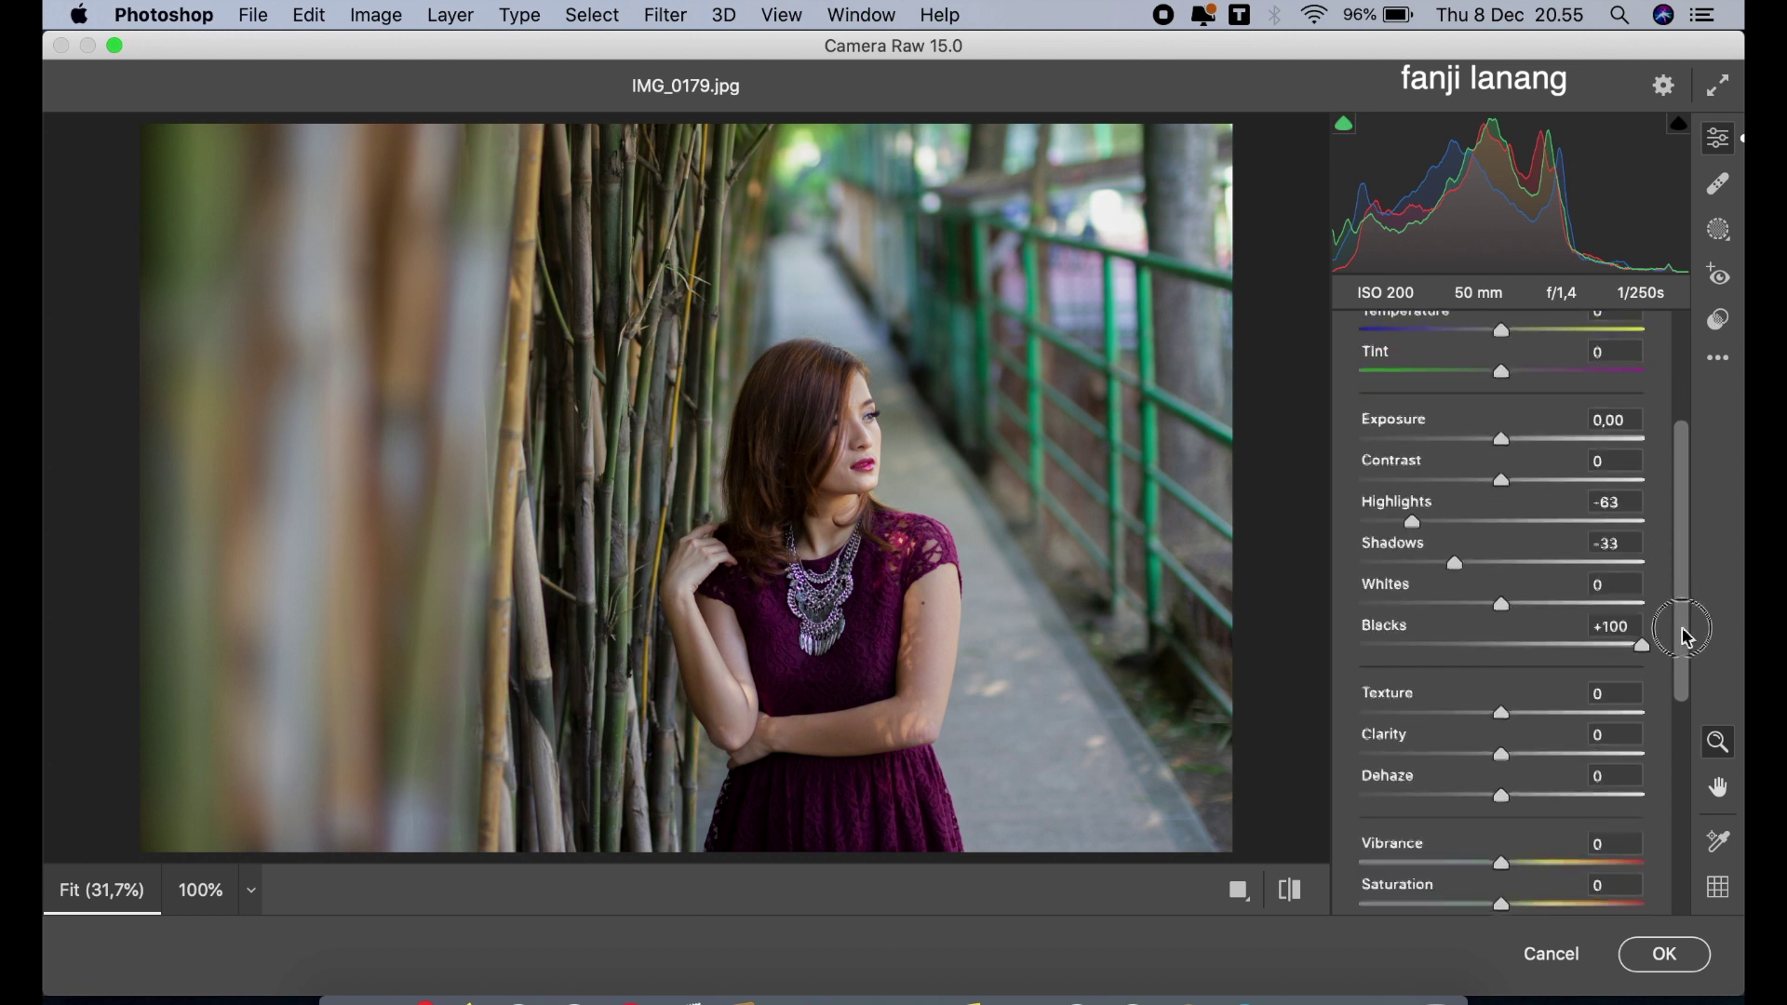
left_click_drag(1483, 786, 1478, 804)
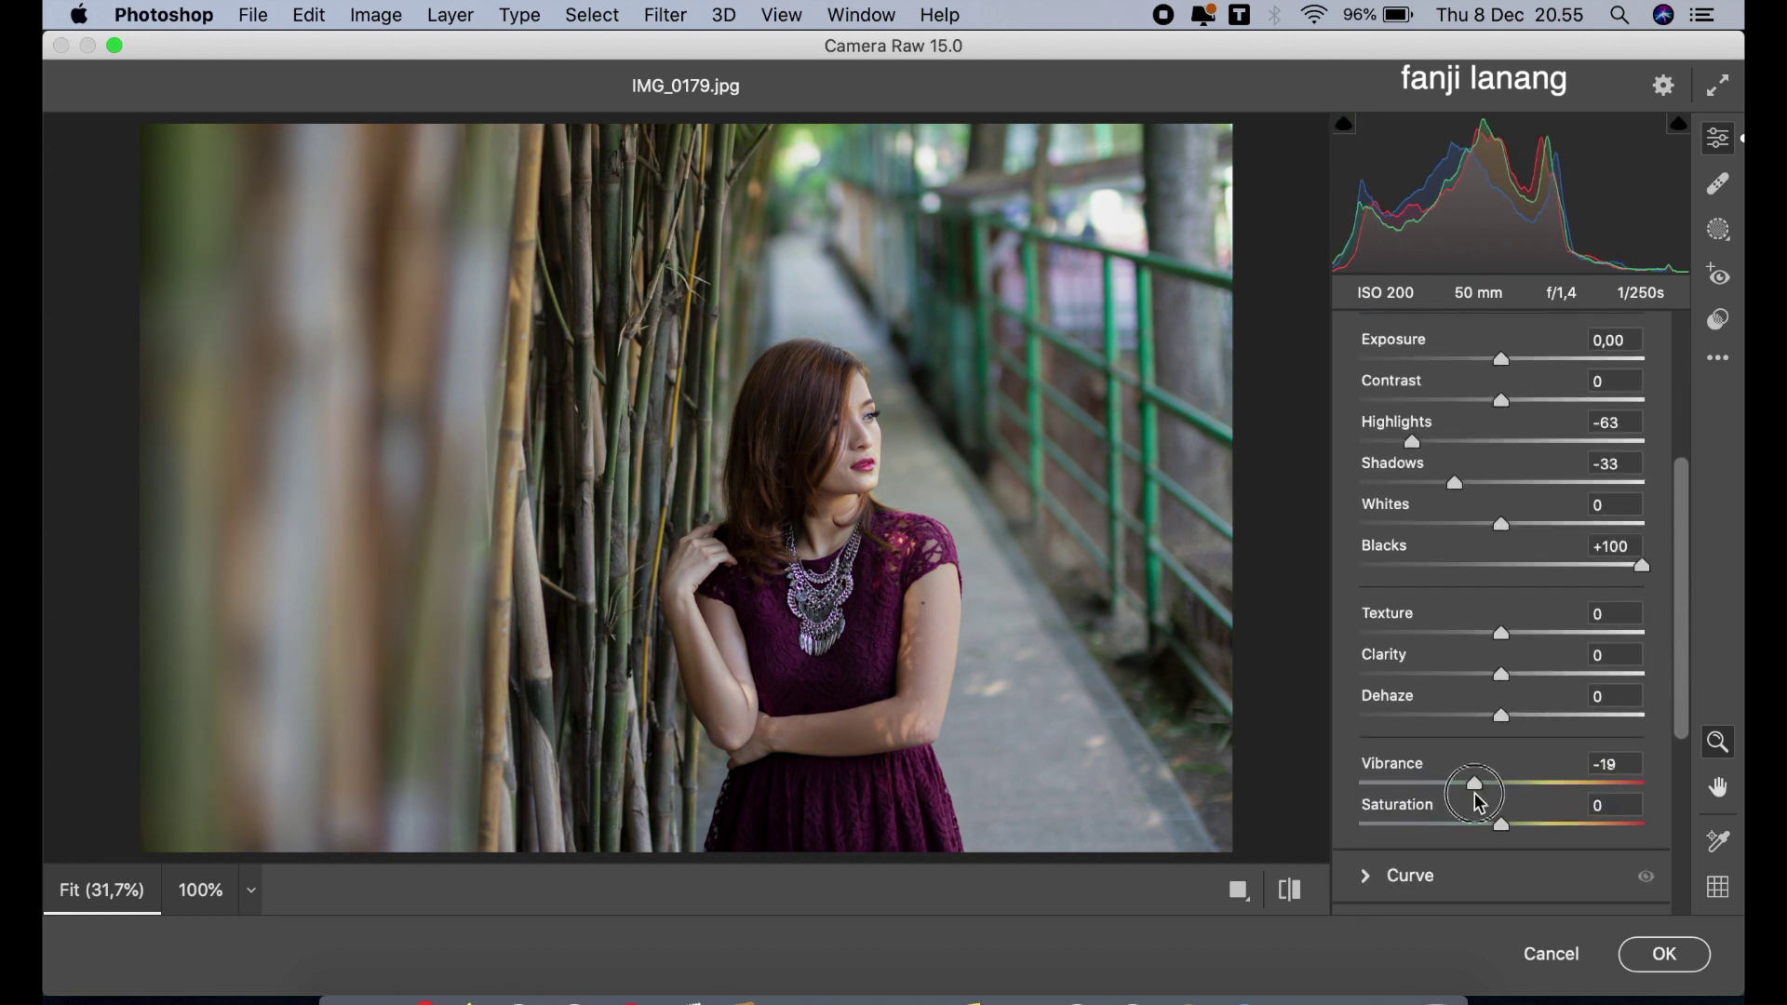
left_click(1478, 834)
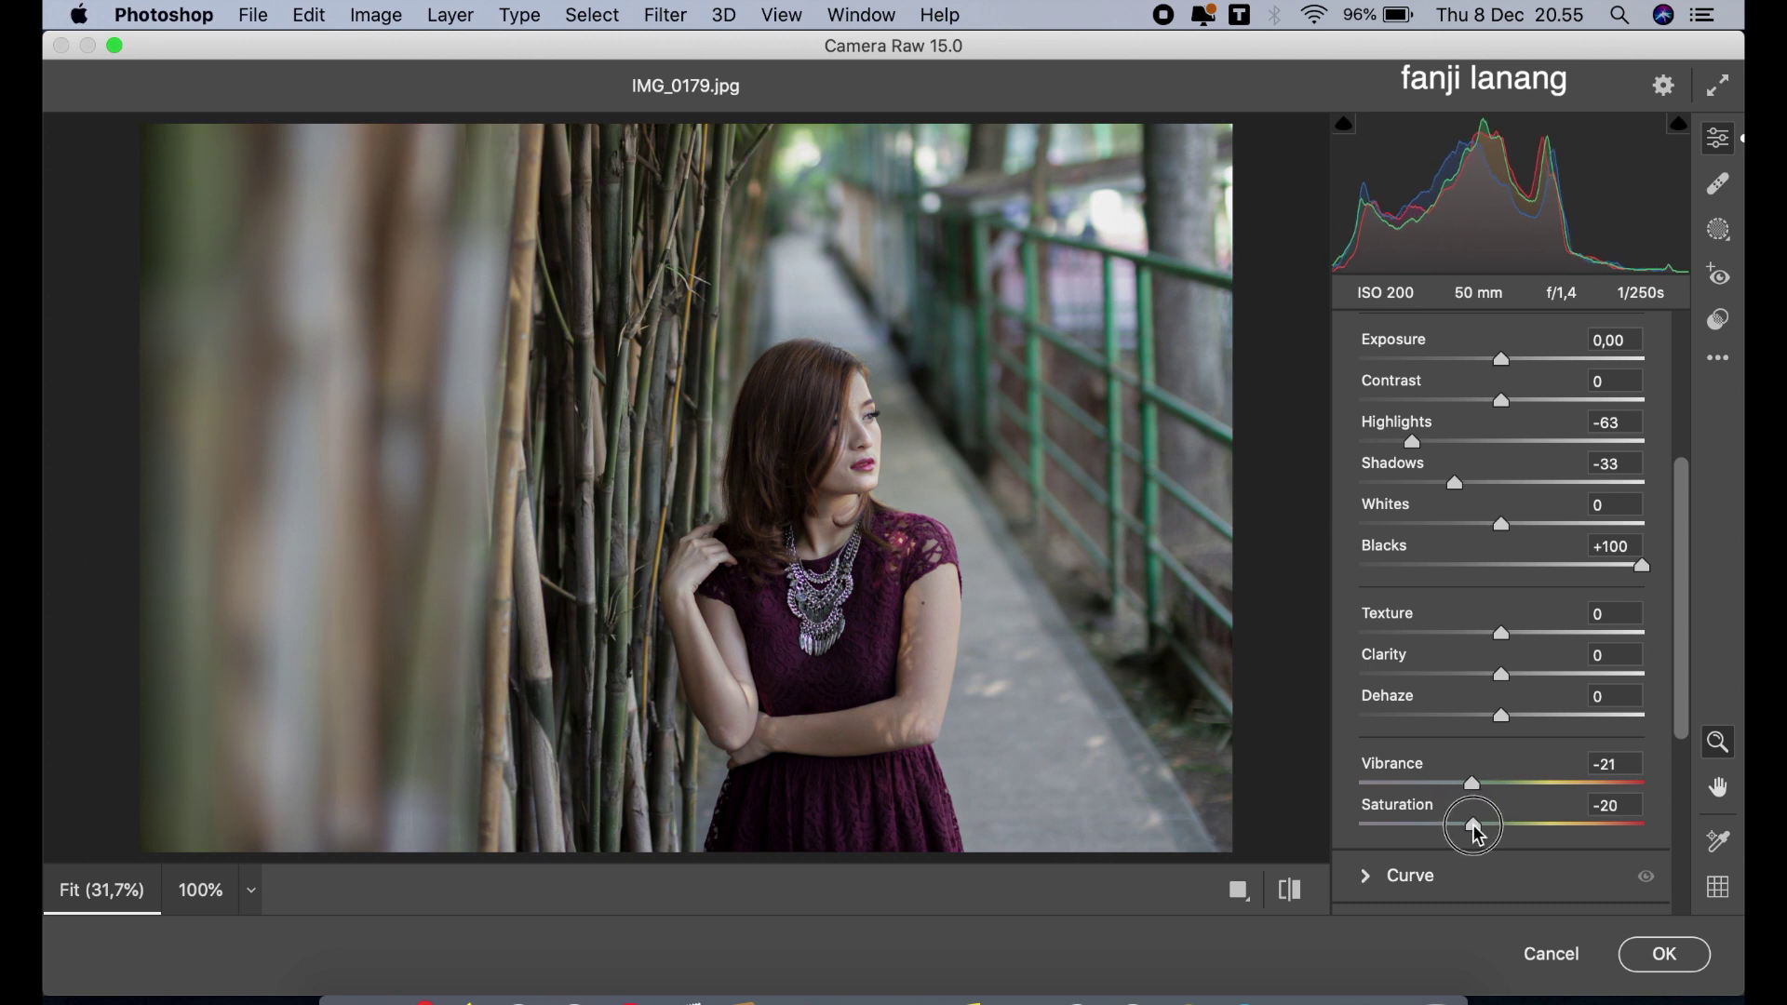
scroll(1691, 420, "up", 5)
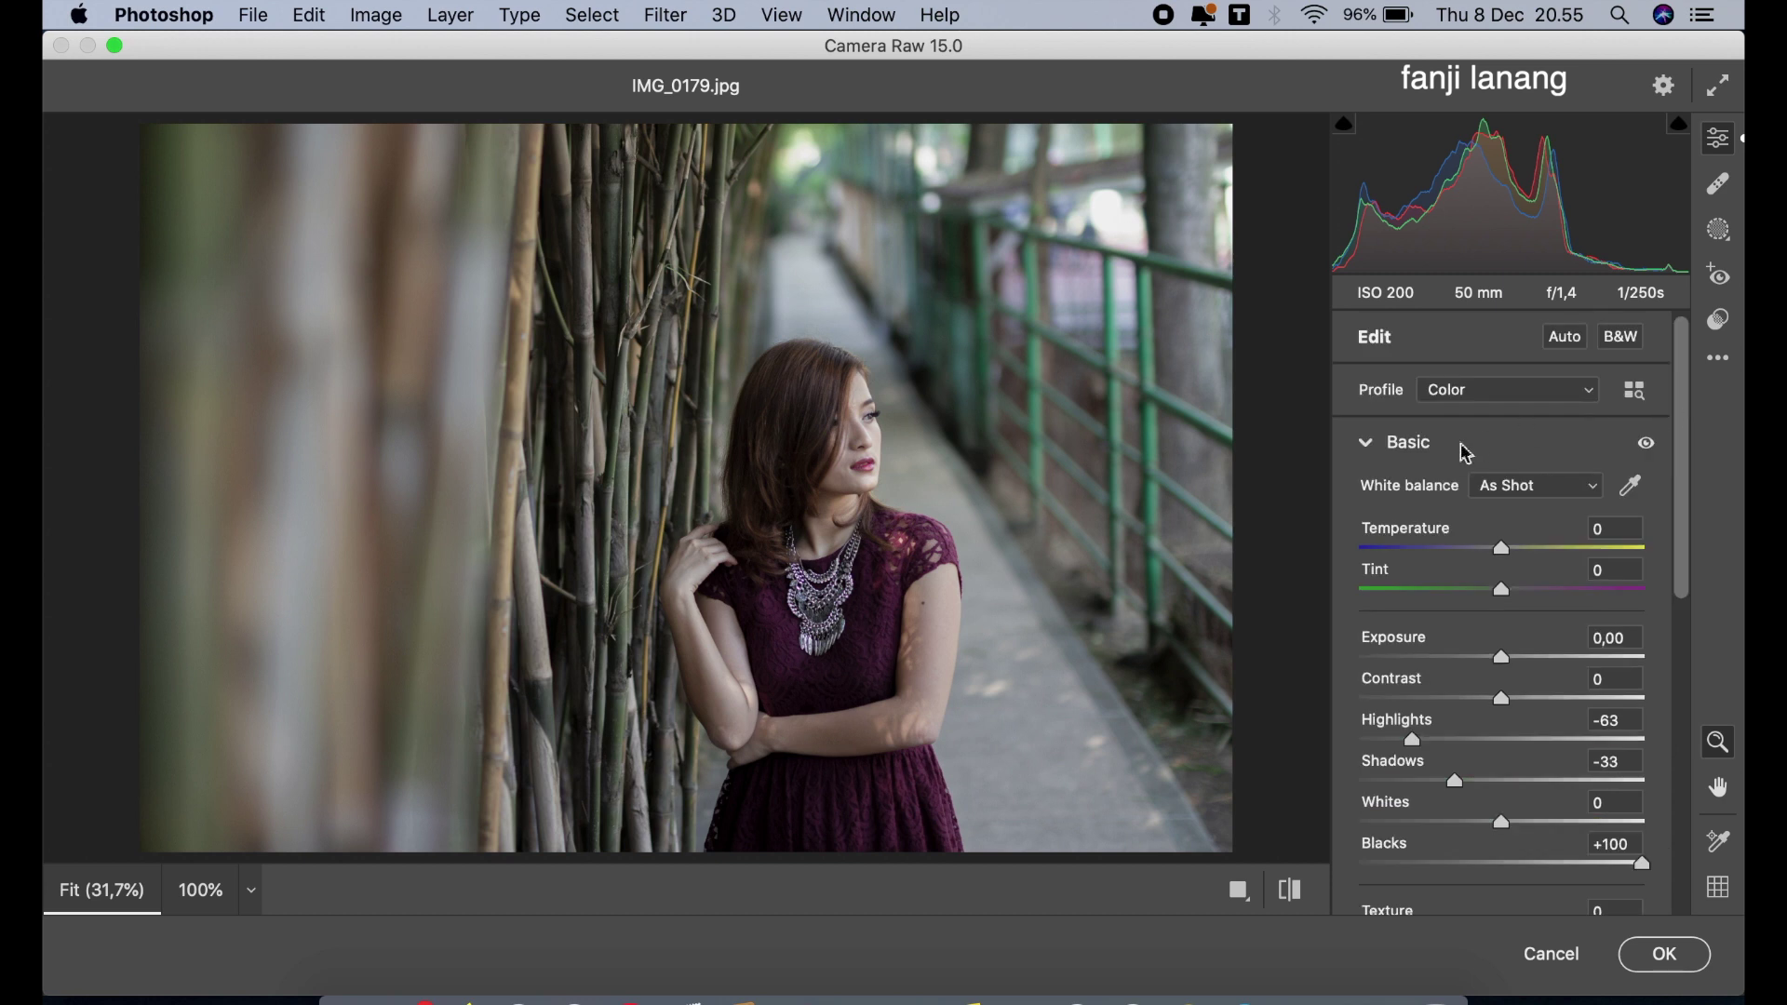
left_click(1368, 443)
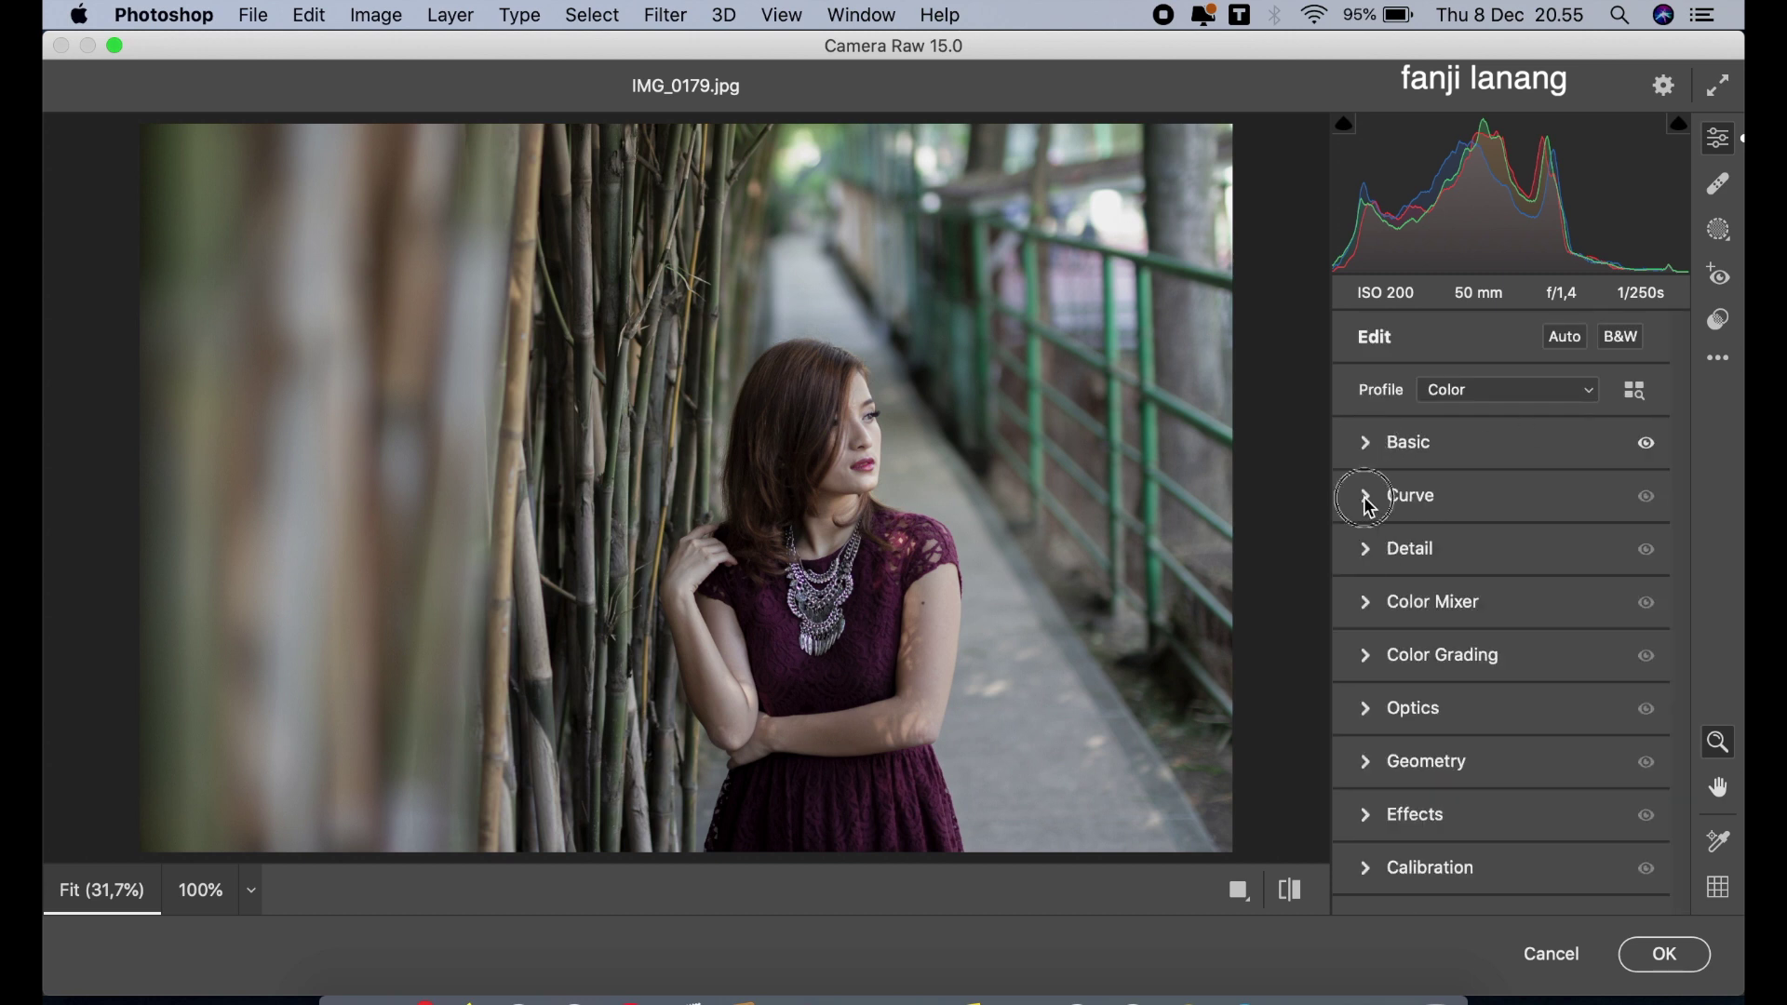
- Pull the Blue channel curve's highlight point down to 238 output to warm the image
left_click(1366, 500)
left_click(1554, 378)
left_click_drag(1647, 417, 1684, 416)
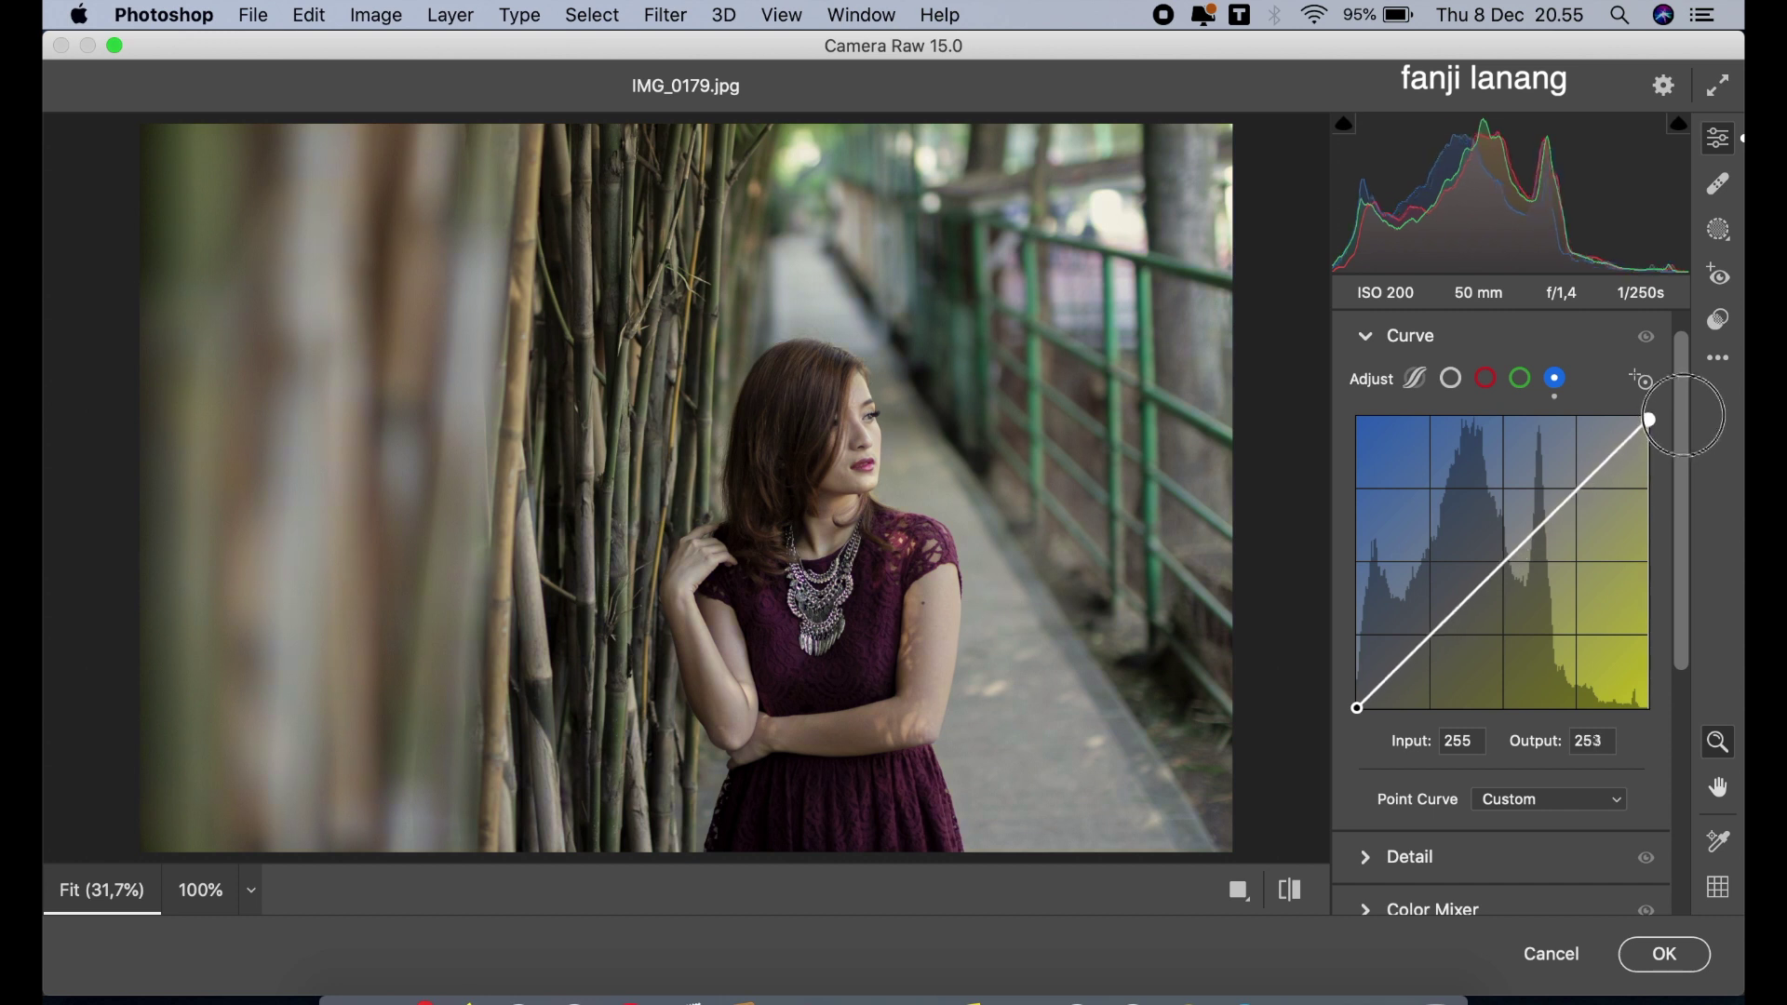
left_click_drag(1682, 416, 1738, 436)
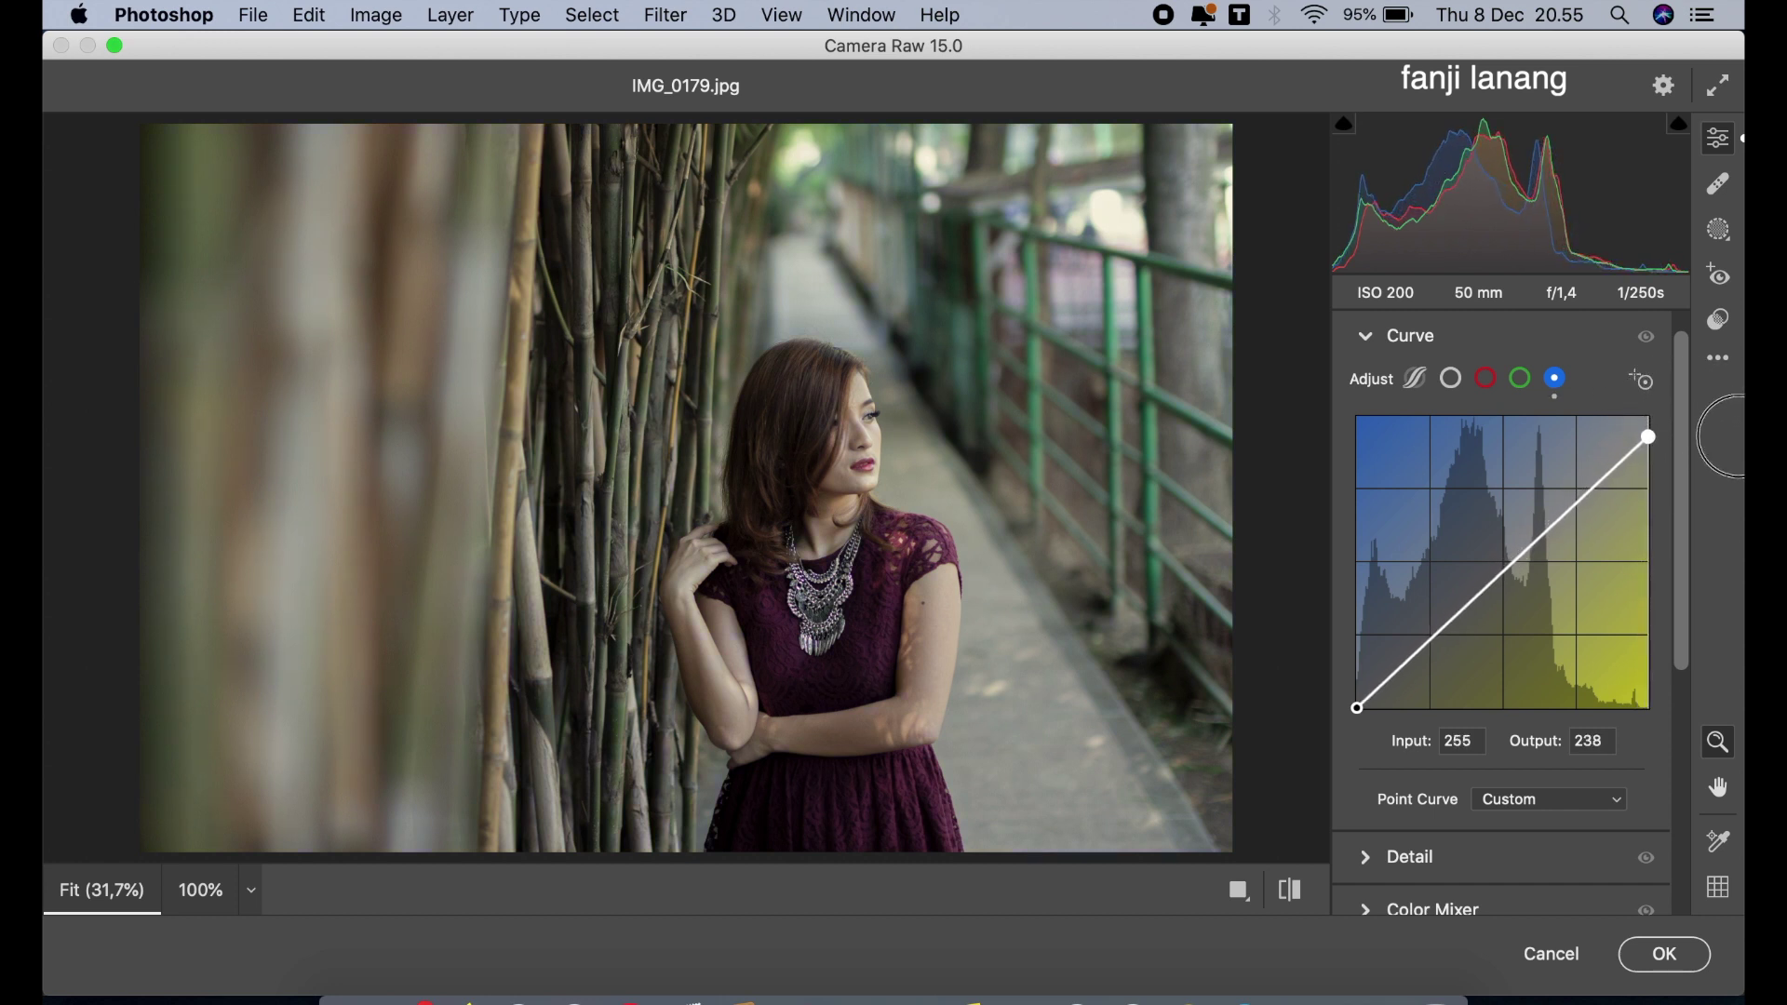
- Lift the RGB curve's black point to 23, adding dark and midtone points
left_click(1450, 378)
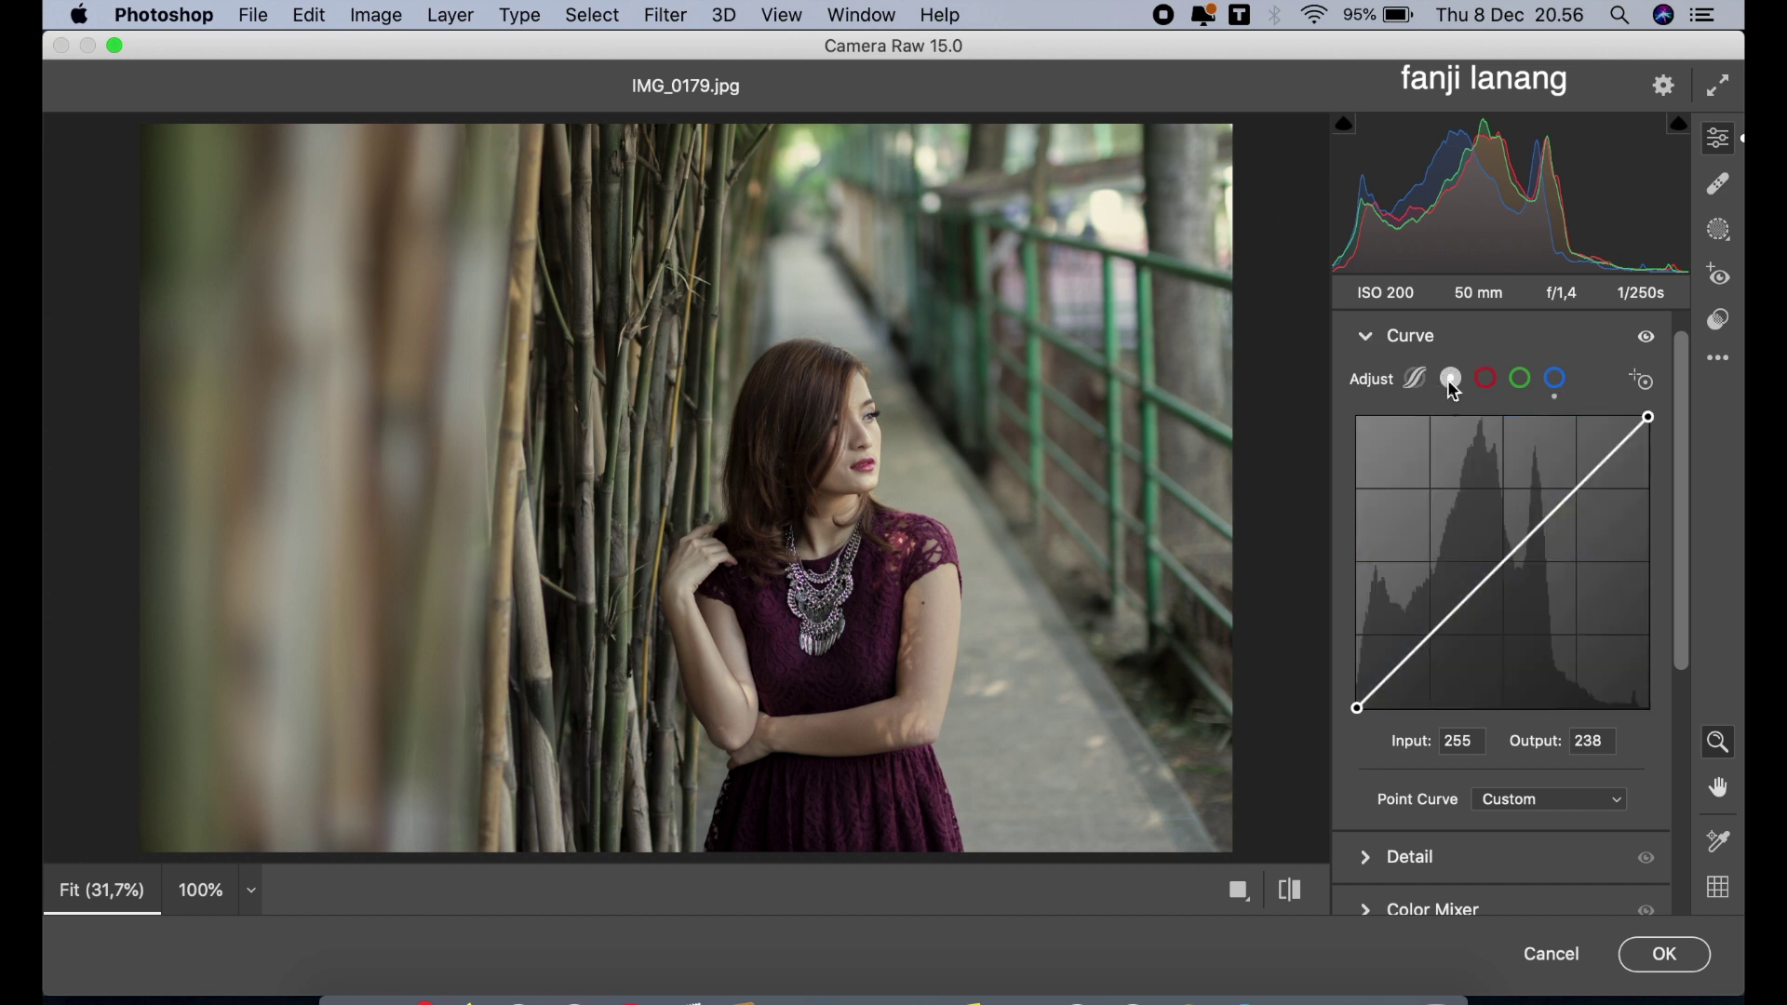
left_click(1426, 642)
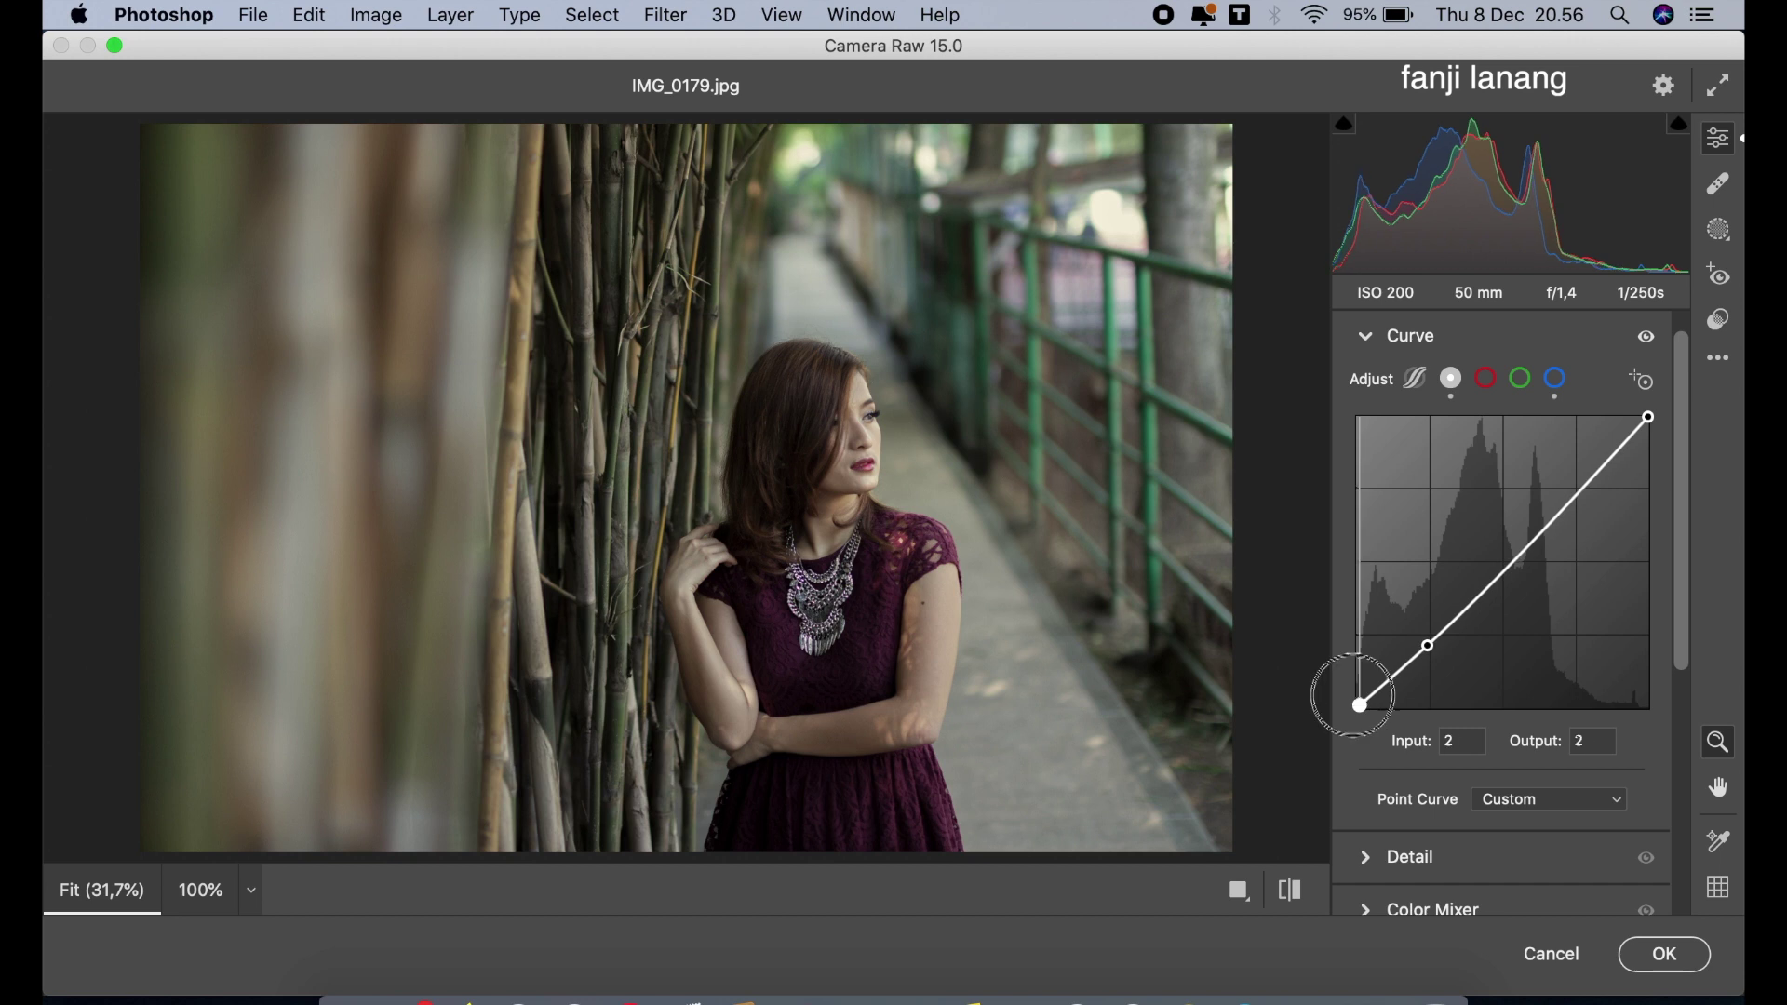
left_click_drag(1356, 704, 1343, 680)
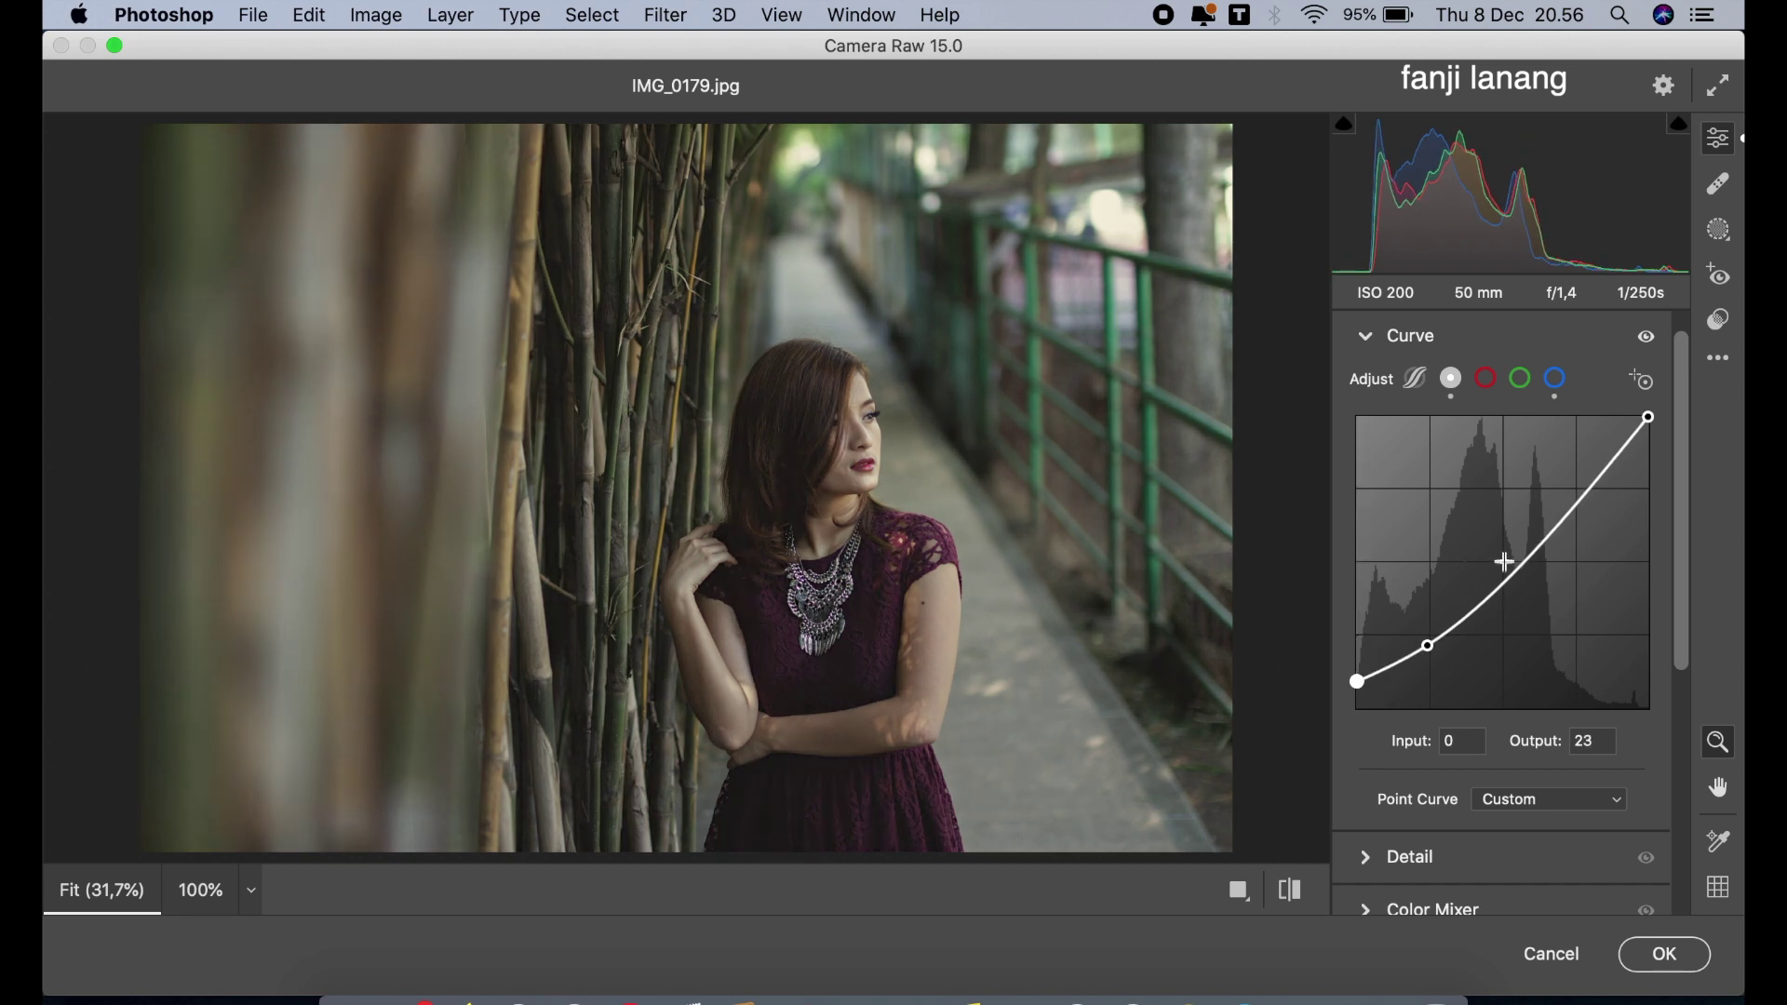
left_click(1505, 561)
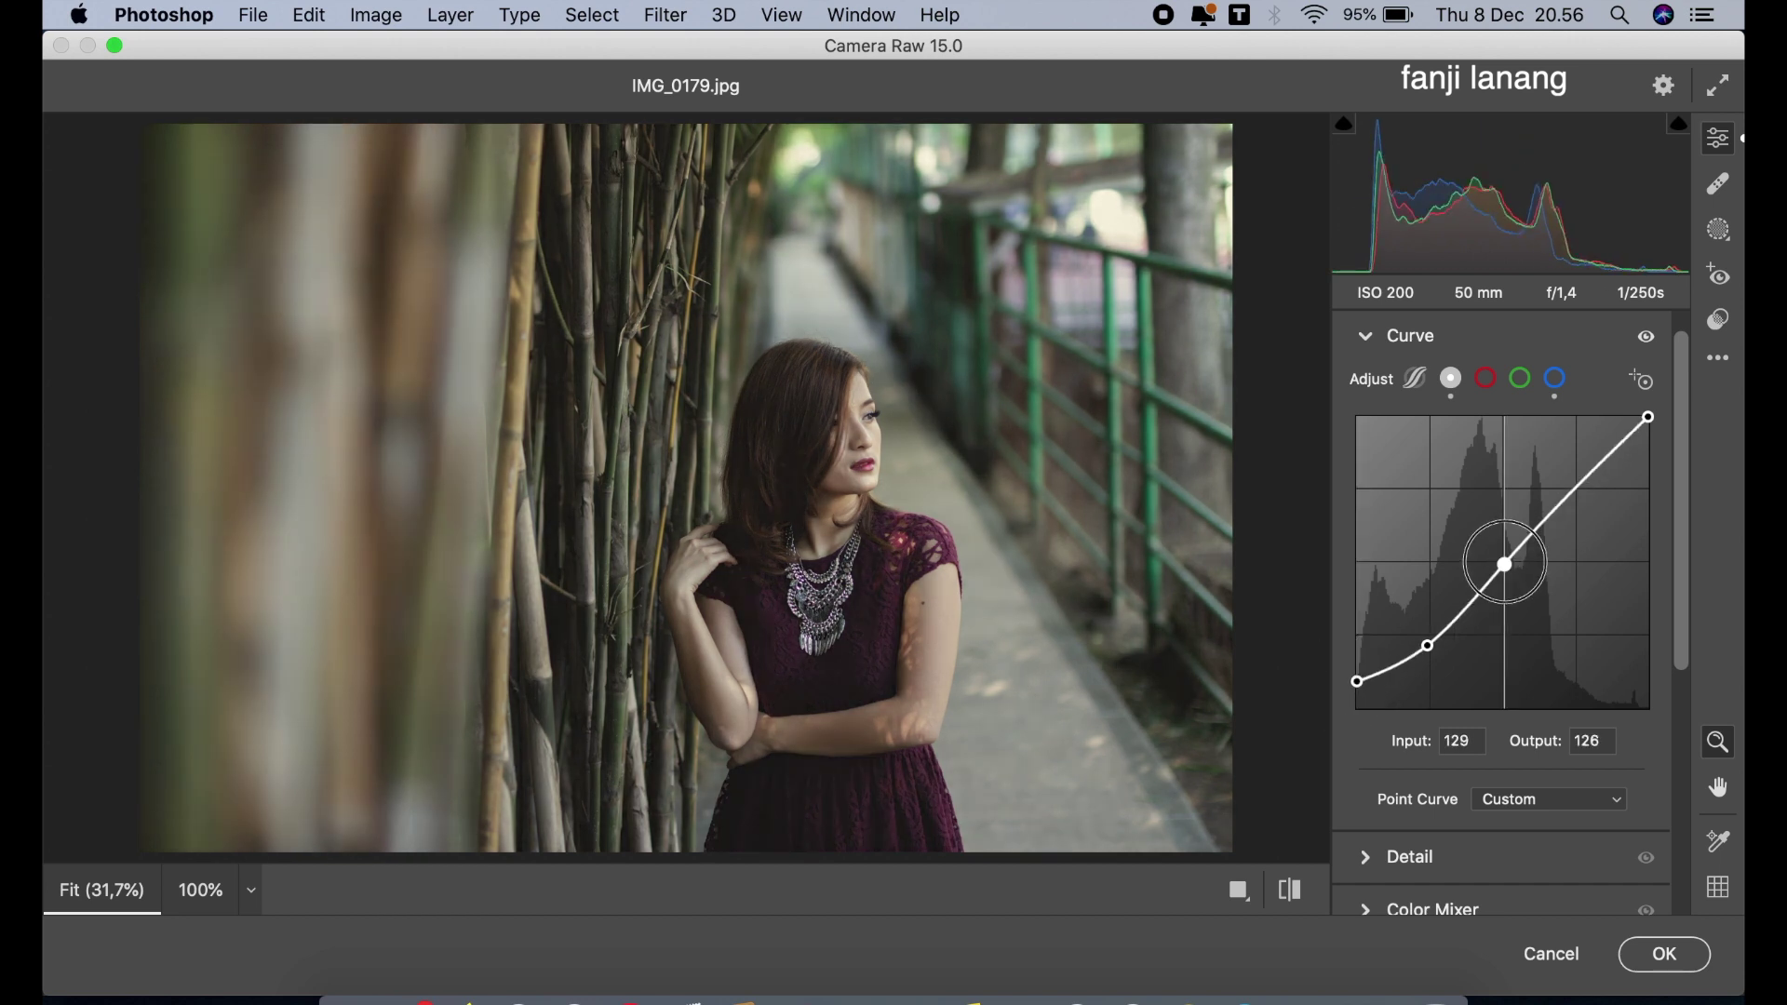
left_click(1368, 335)
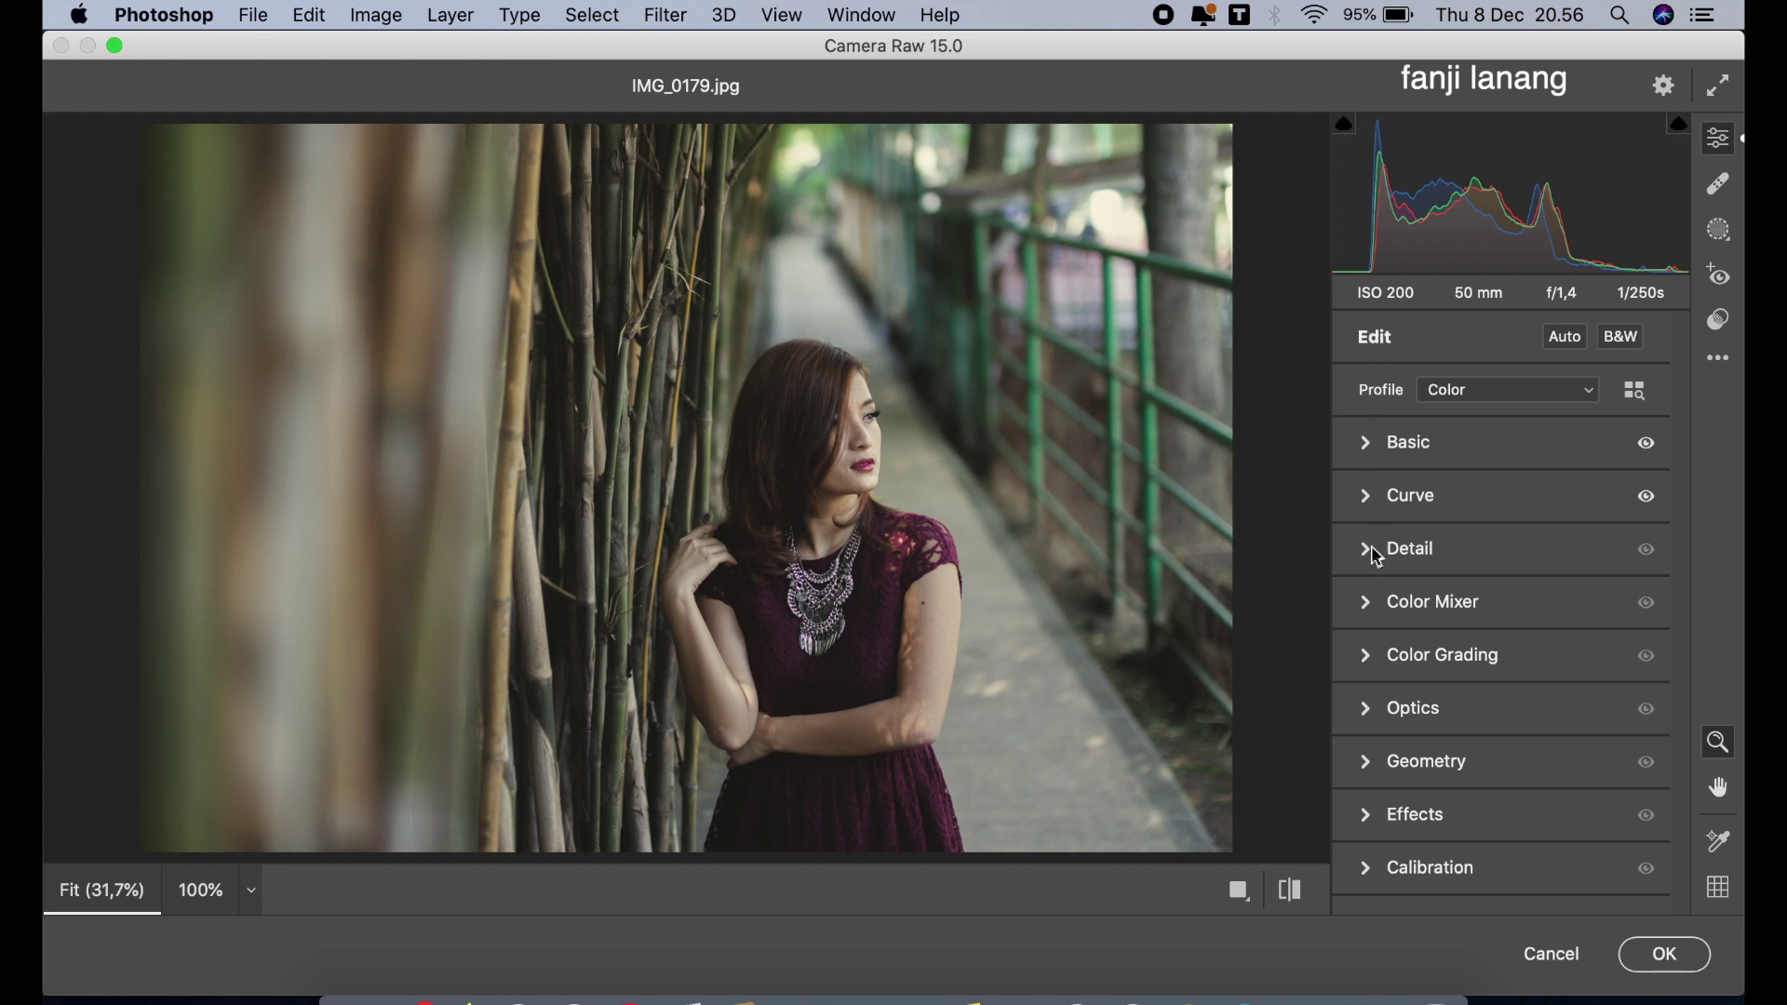
- Shift Color Mixer hues: Yellows -15, Greens -80, Aquas +20, Blues -10
left_click(1375, 605)
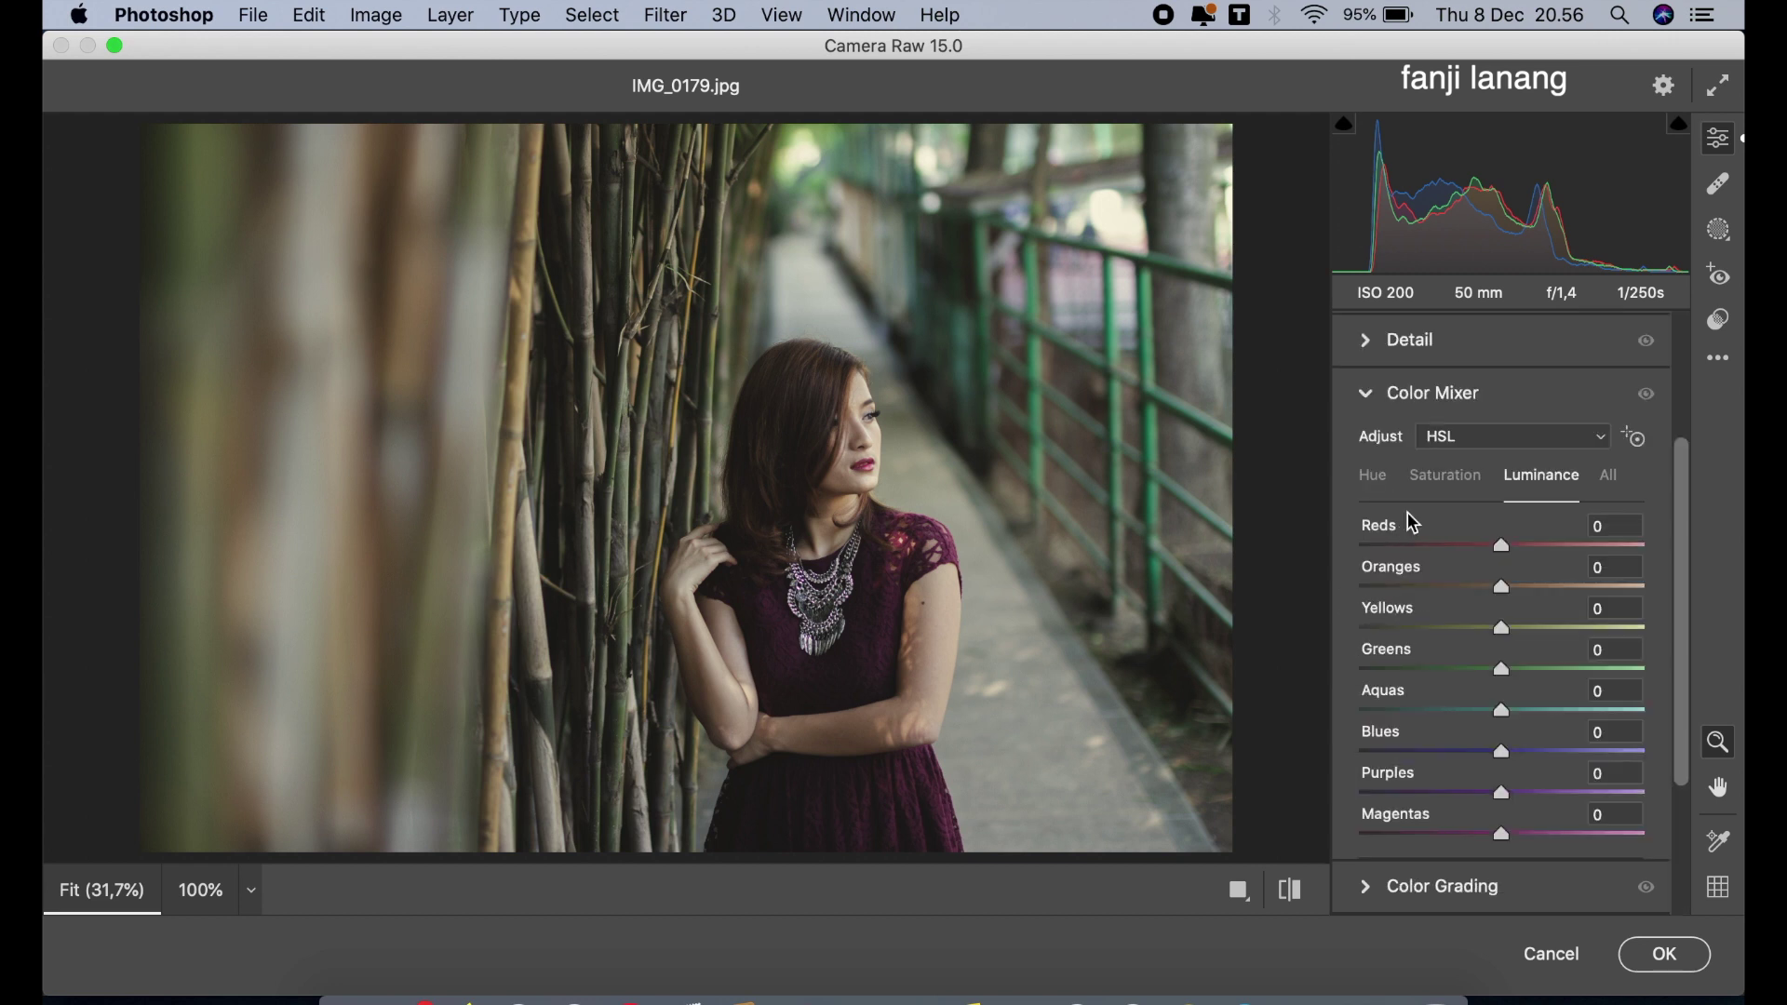
left_click(1516, 588)
left_click(1368, 478)
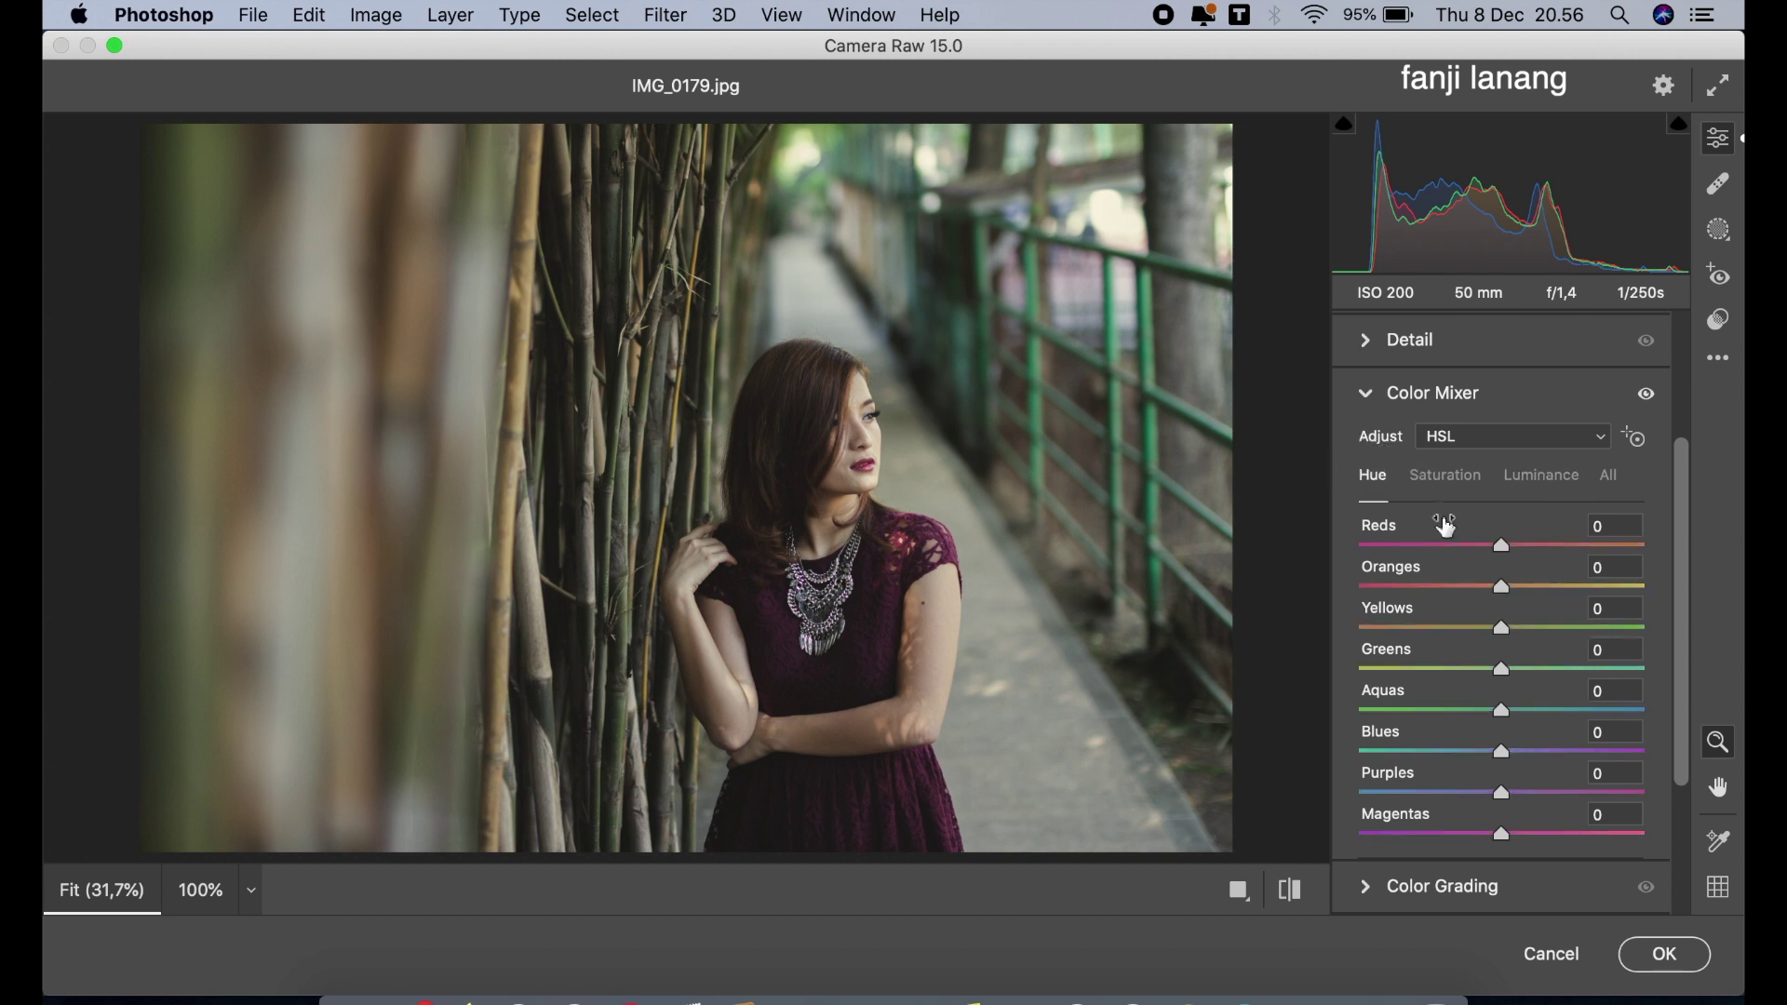
left_click(1485, 627)
mouse_move(1487, 630)
left_mouse_down()
mouse_move(1483, 652)
mouse_move(1265, 691)
mouse_move(1393, 713)
left_mouse_up()
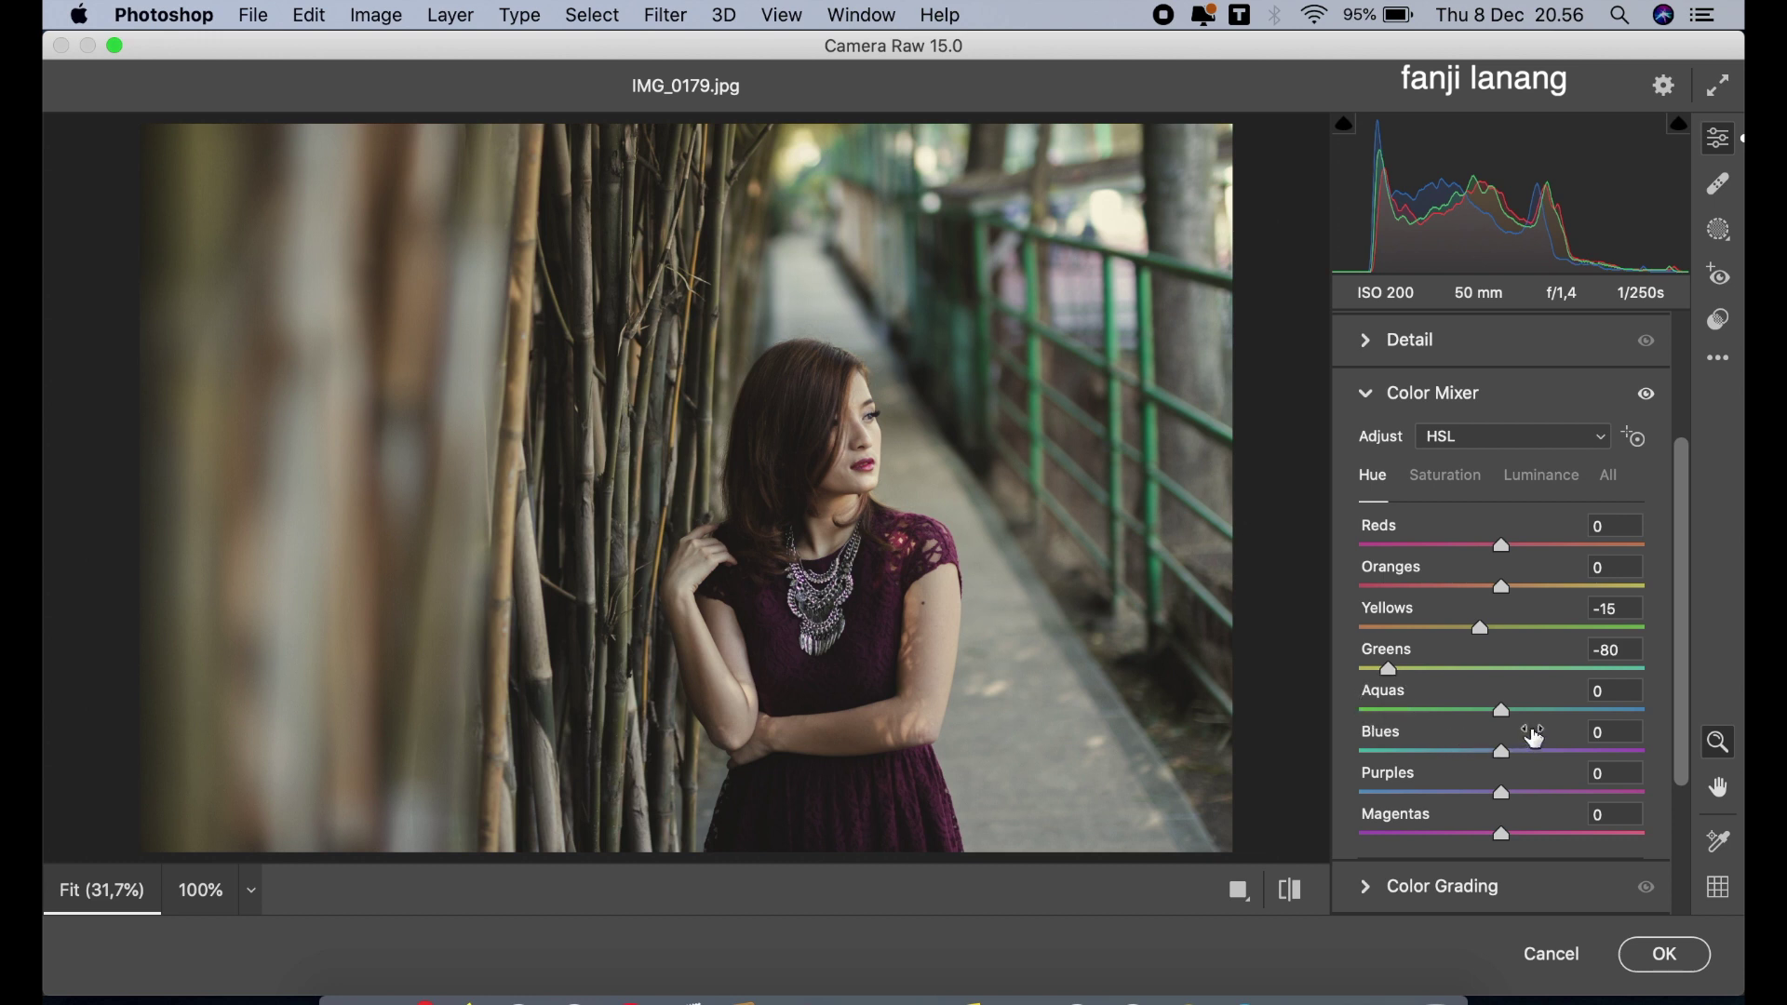
mouse_move(1503, 713)
left_mouse_down()
mouse_move(1534, 740)
mouse_move(1492, 778)
left_mouse_up()
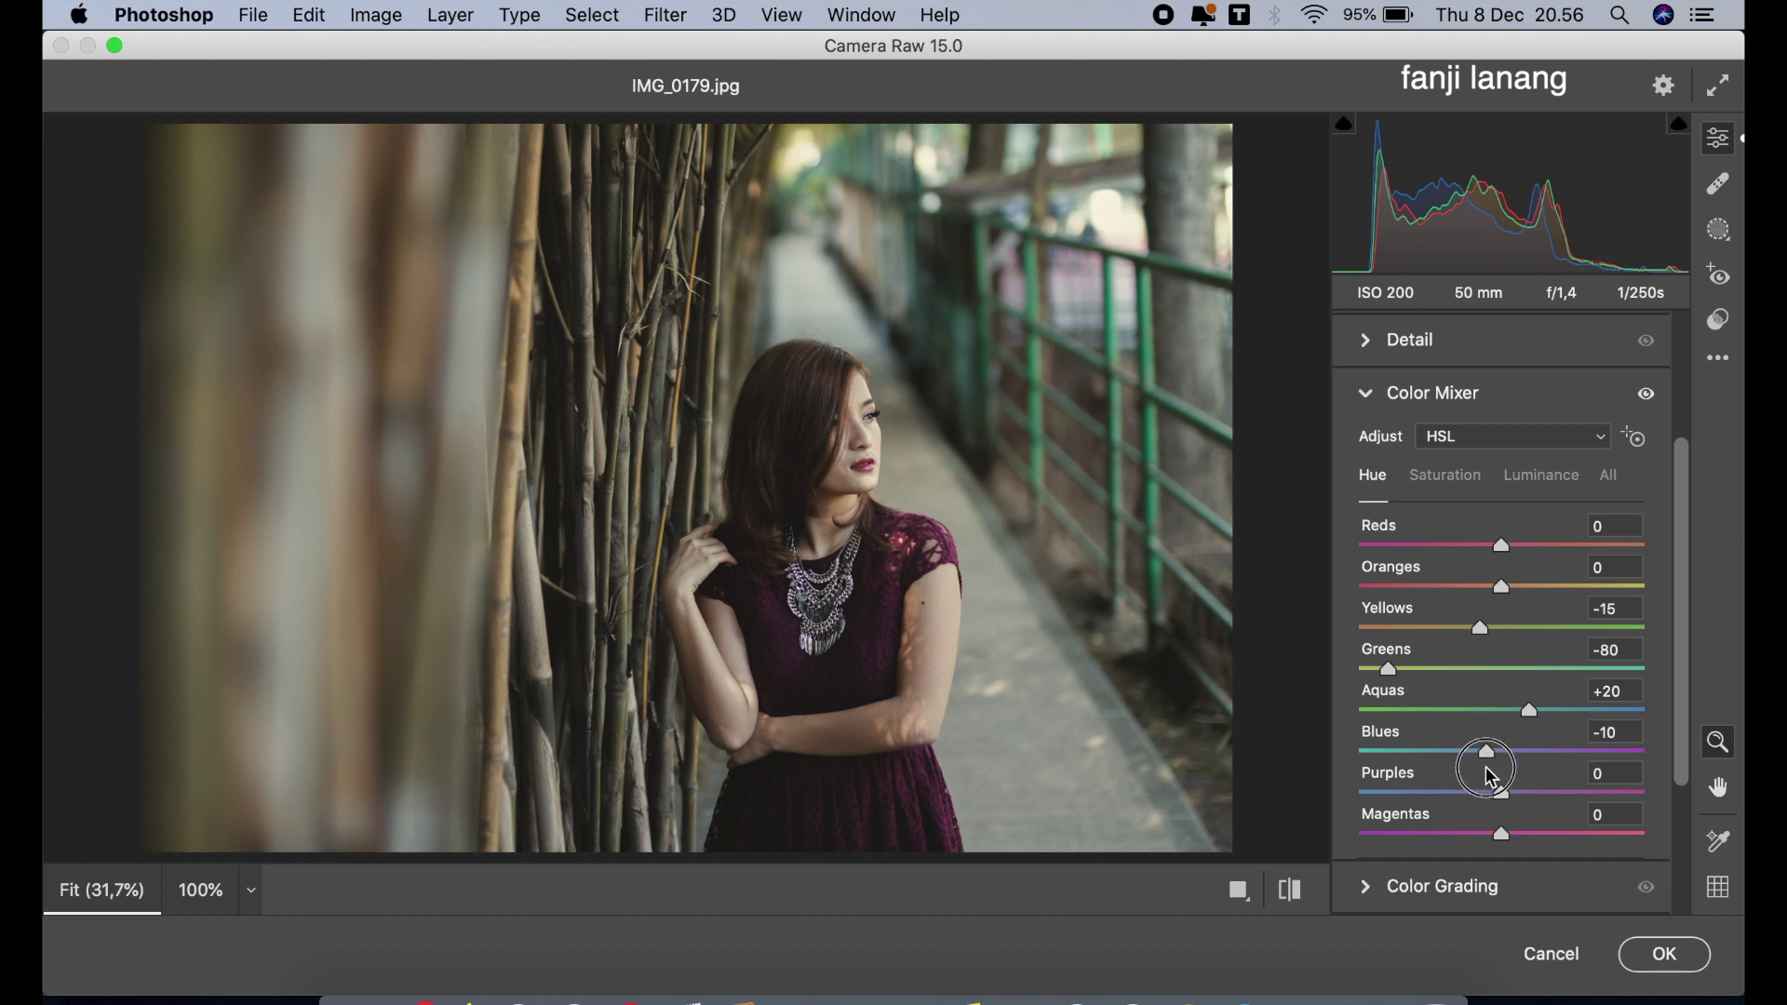
- Desaturate Greens and Aquas to -100 so the railing turns grey
left_click(1444, 479)
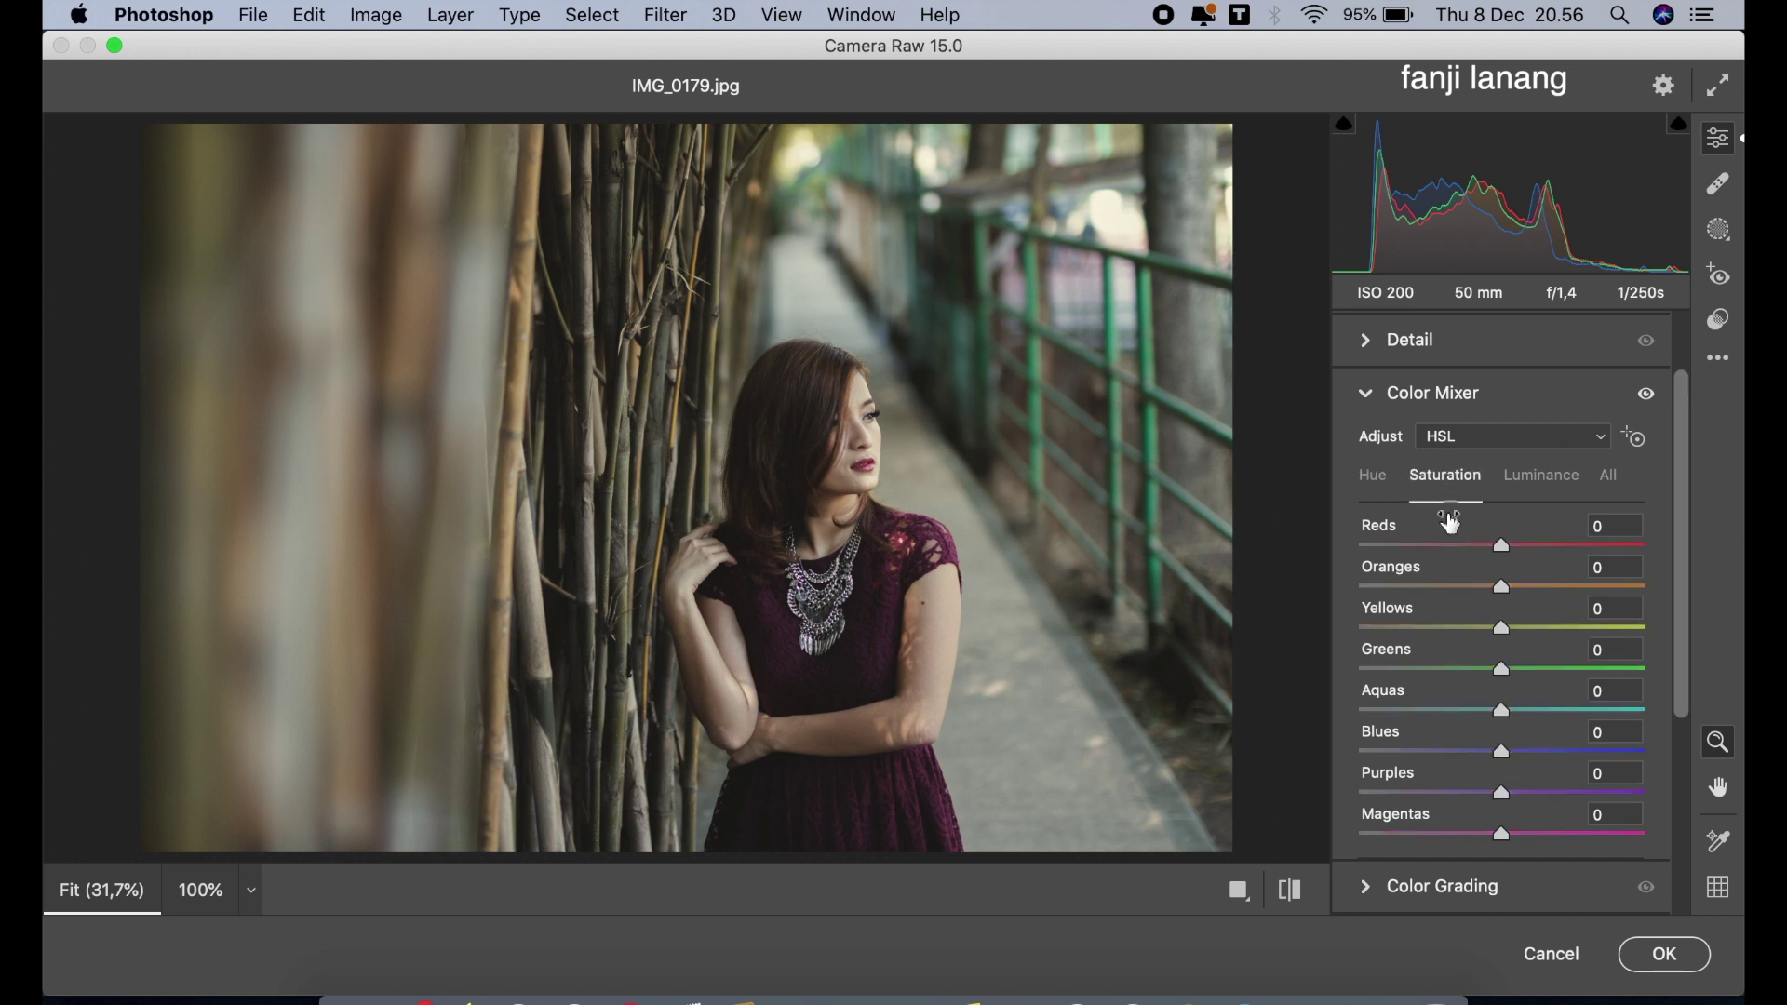
mouse_move(1500, 670)
left_mouse_down()
mouse_move(1349, 673)
mouse_move(1539, 690)
mouse_move(1324, 716)
left_mouse_up()
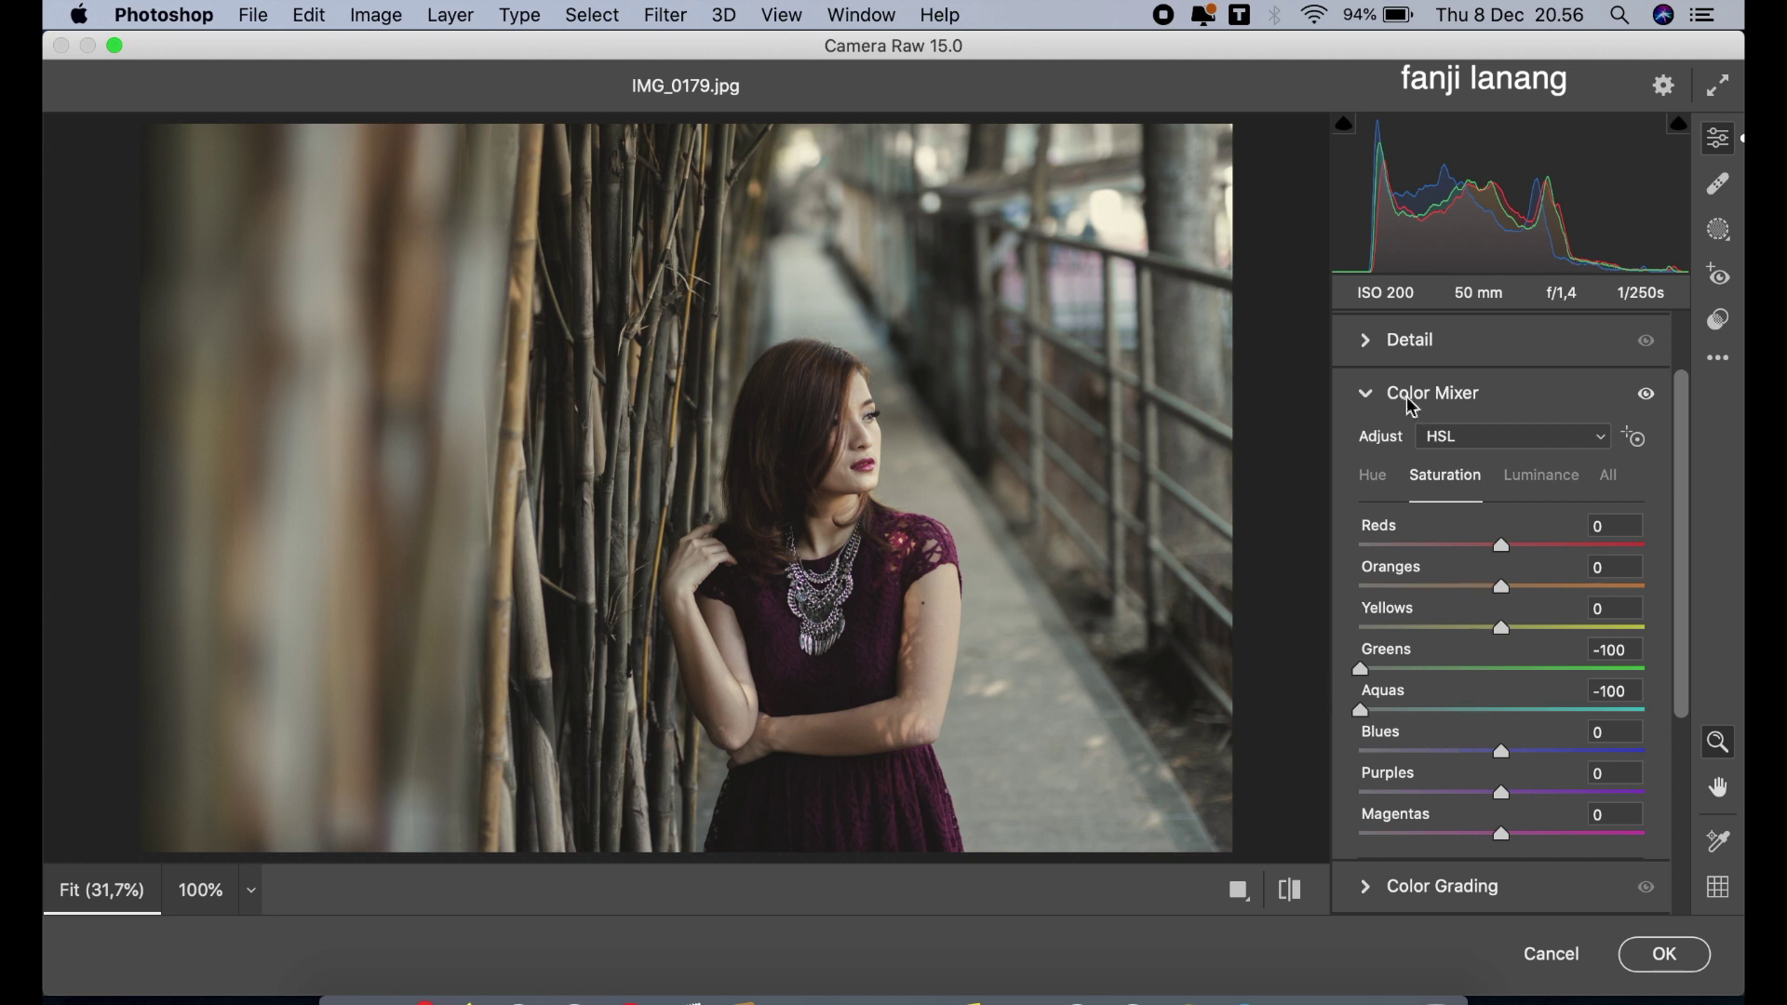
left_click(1370, 395)
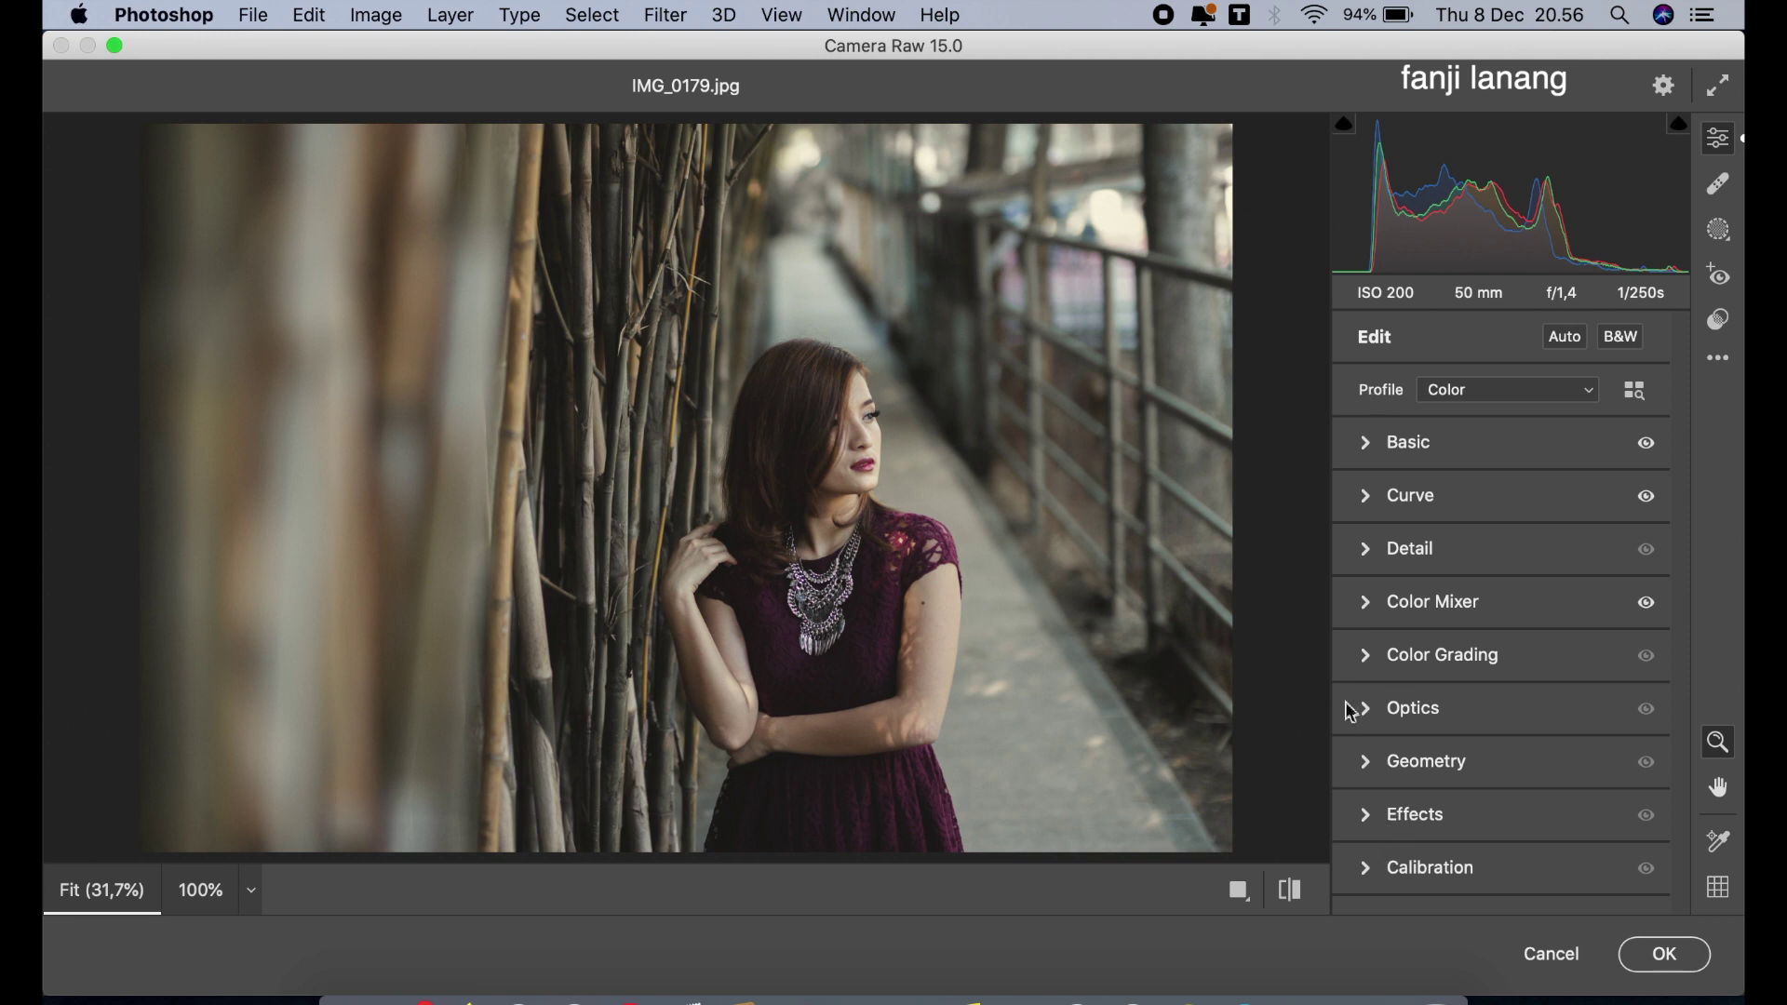
- Tint the Color Grading midtones warm orange with Hue 41 and Saturation 10
left_click(1371, 667)
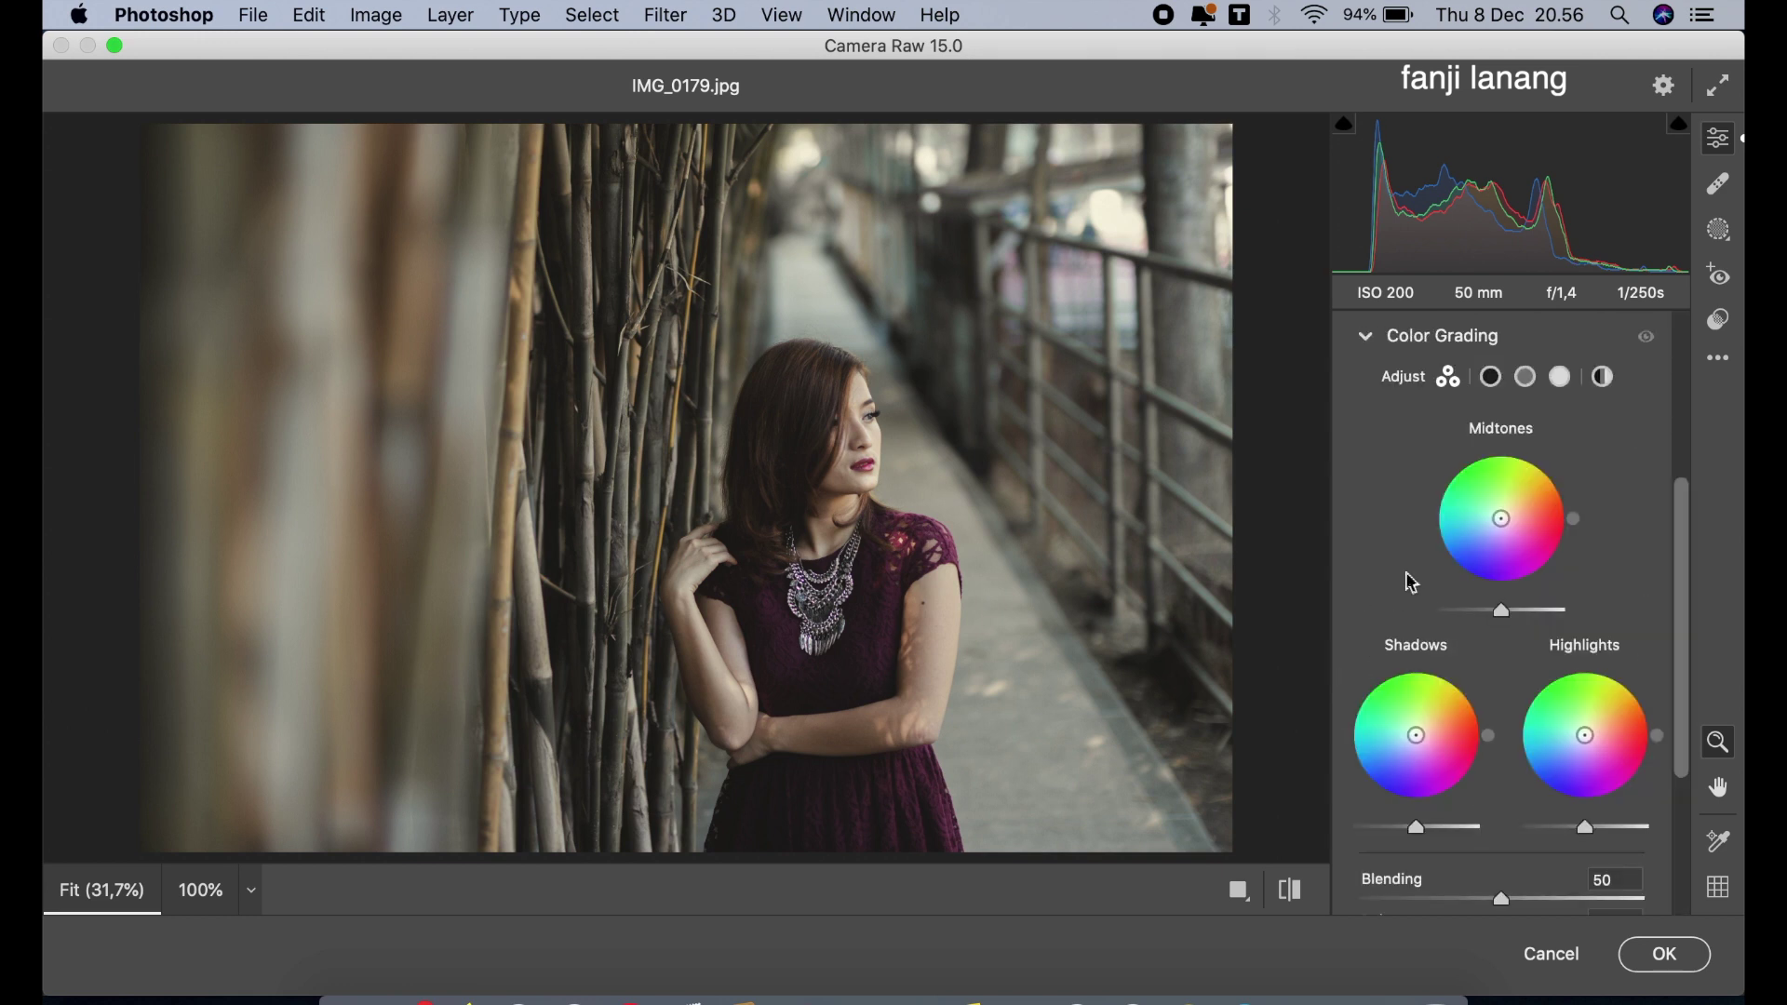
left_click(1525, 376)
left_click(1498, 749)
left_click_drag(1502, 756, 1509, 752)
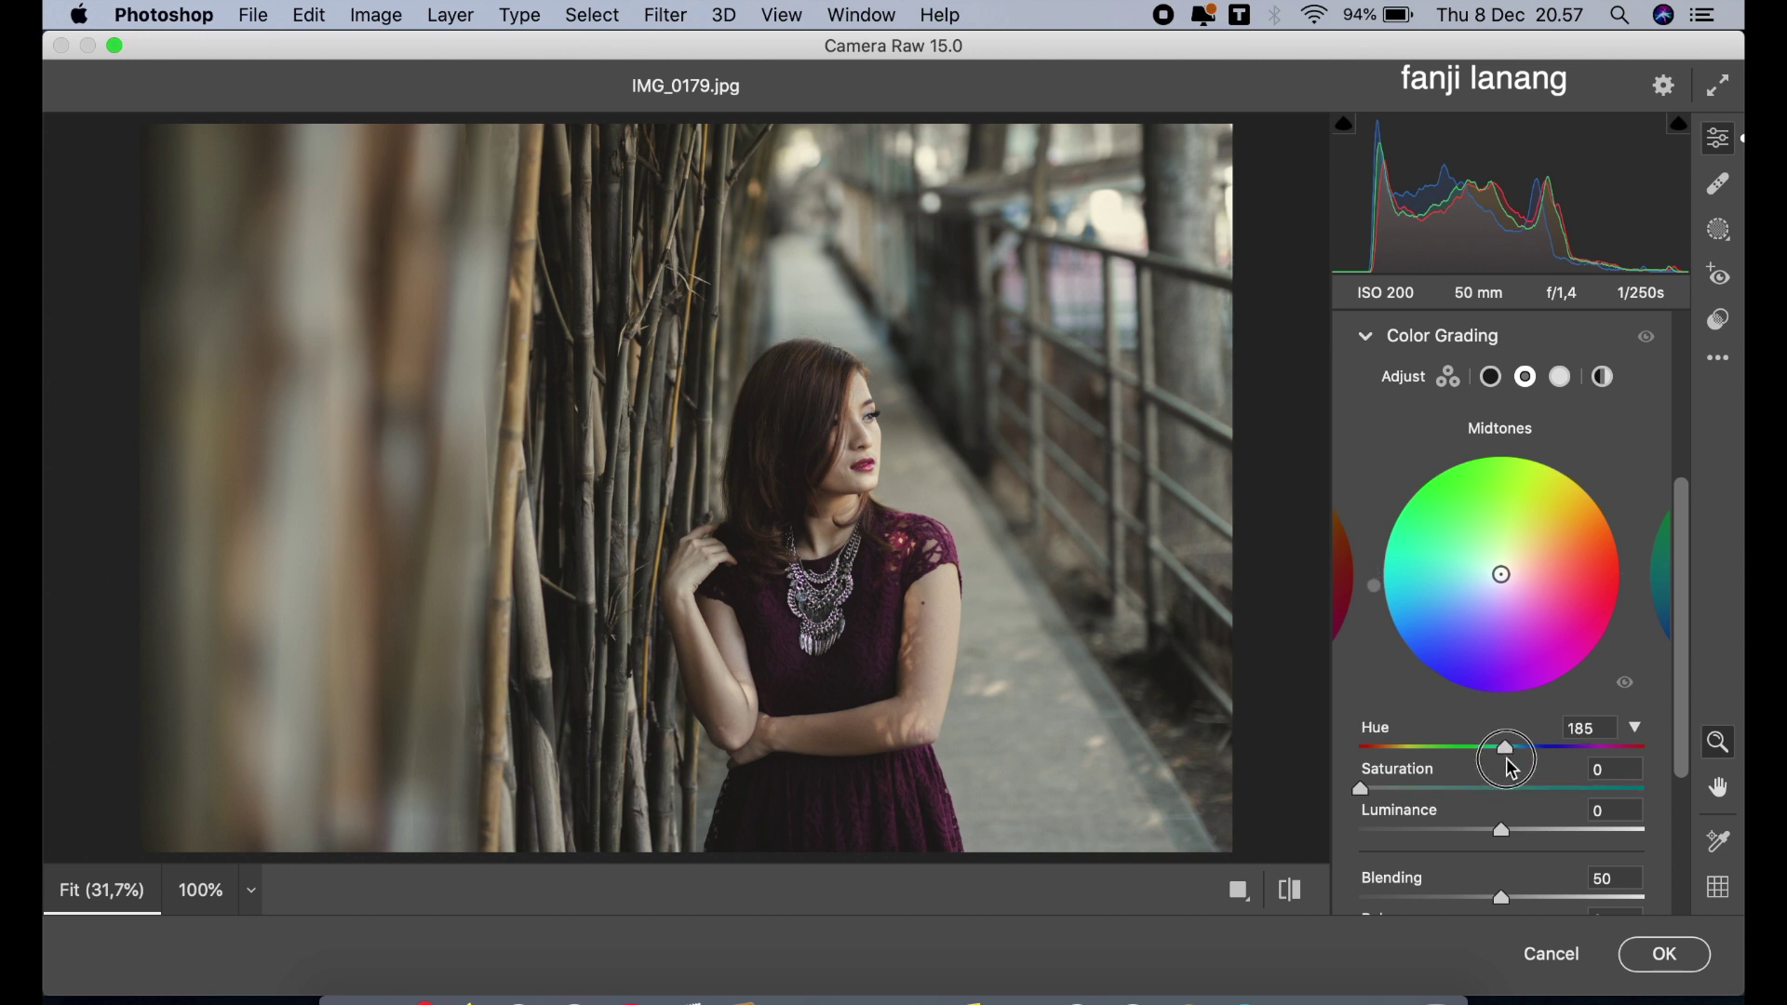
left_click(1398, 791)
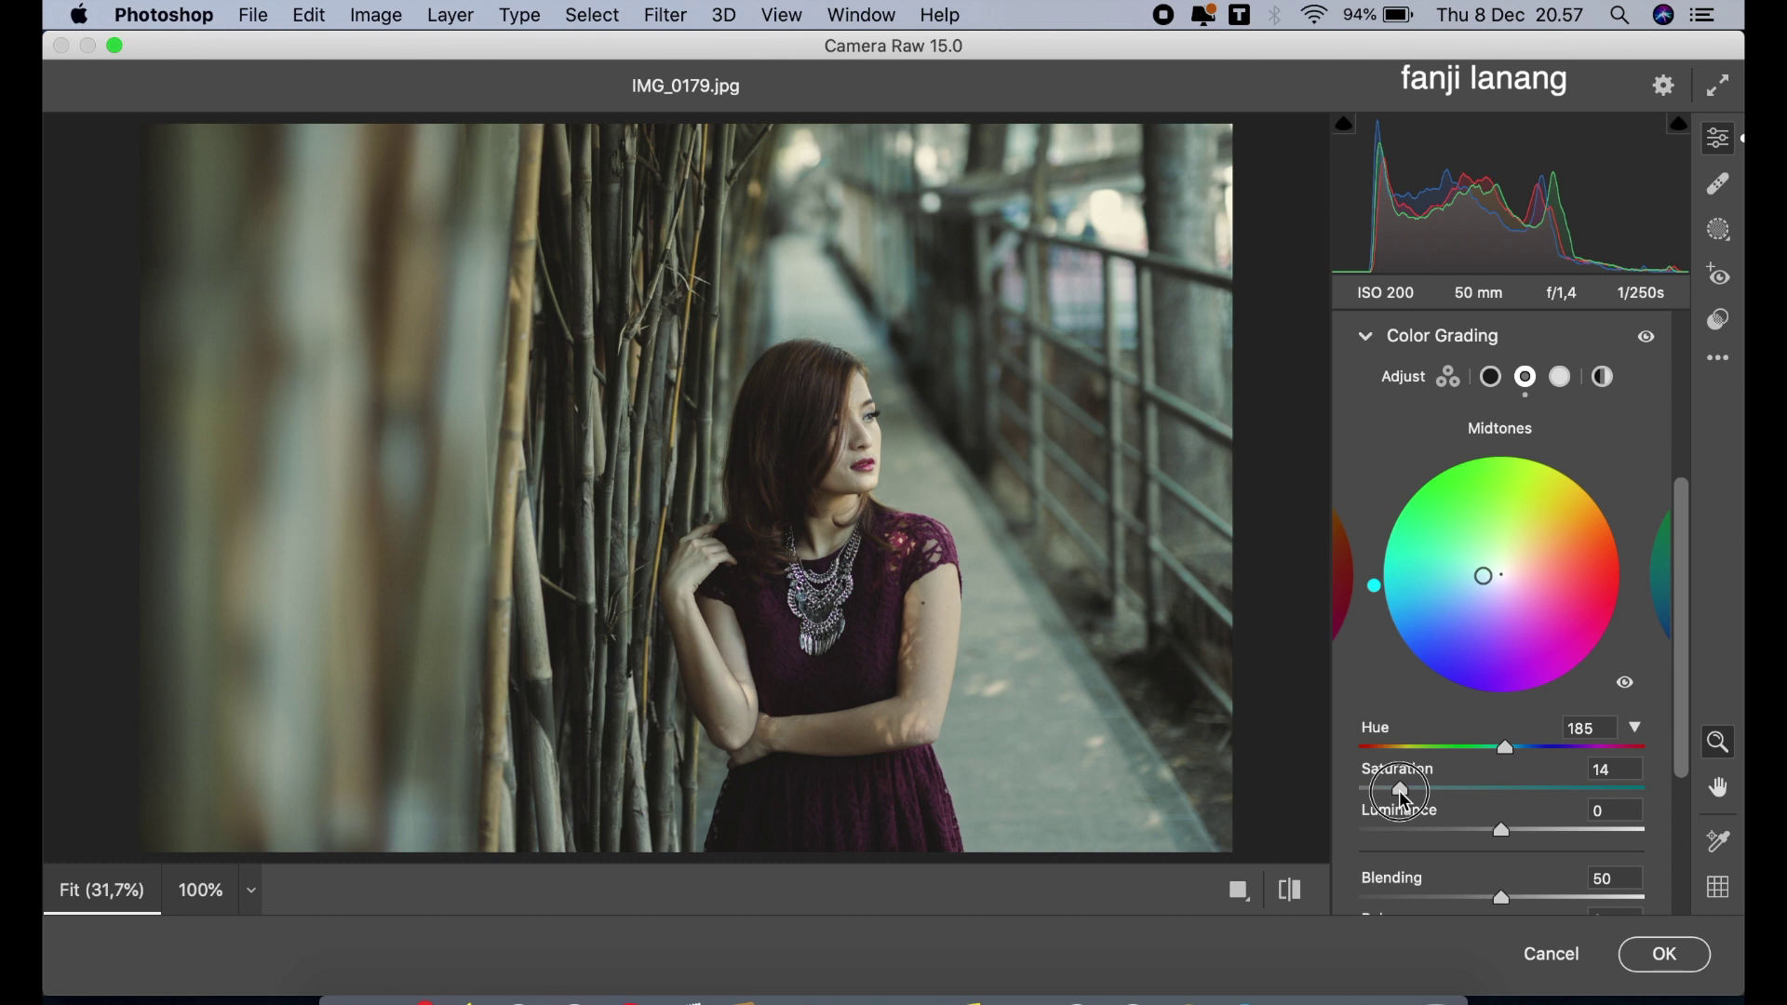
left_click_drag(1402, 798, 1392, 813)
left_click(1395, 750)
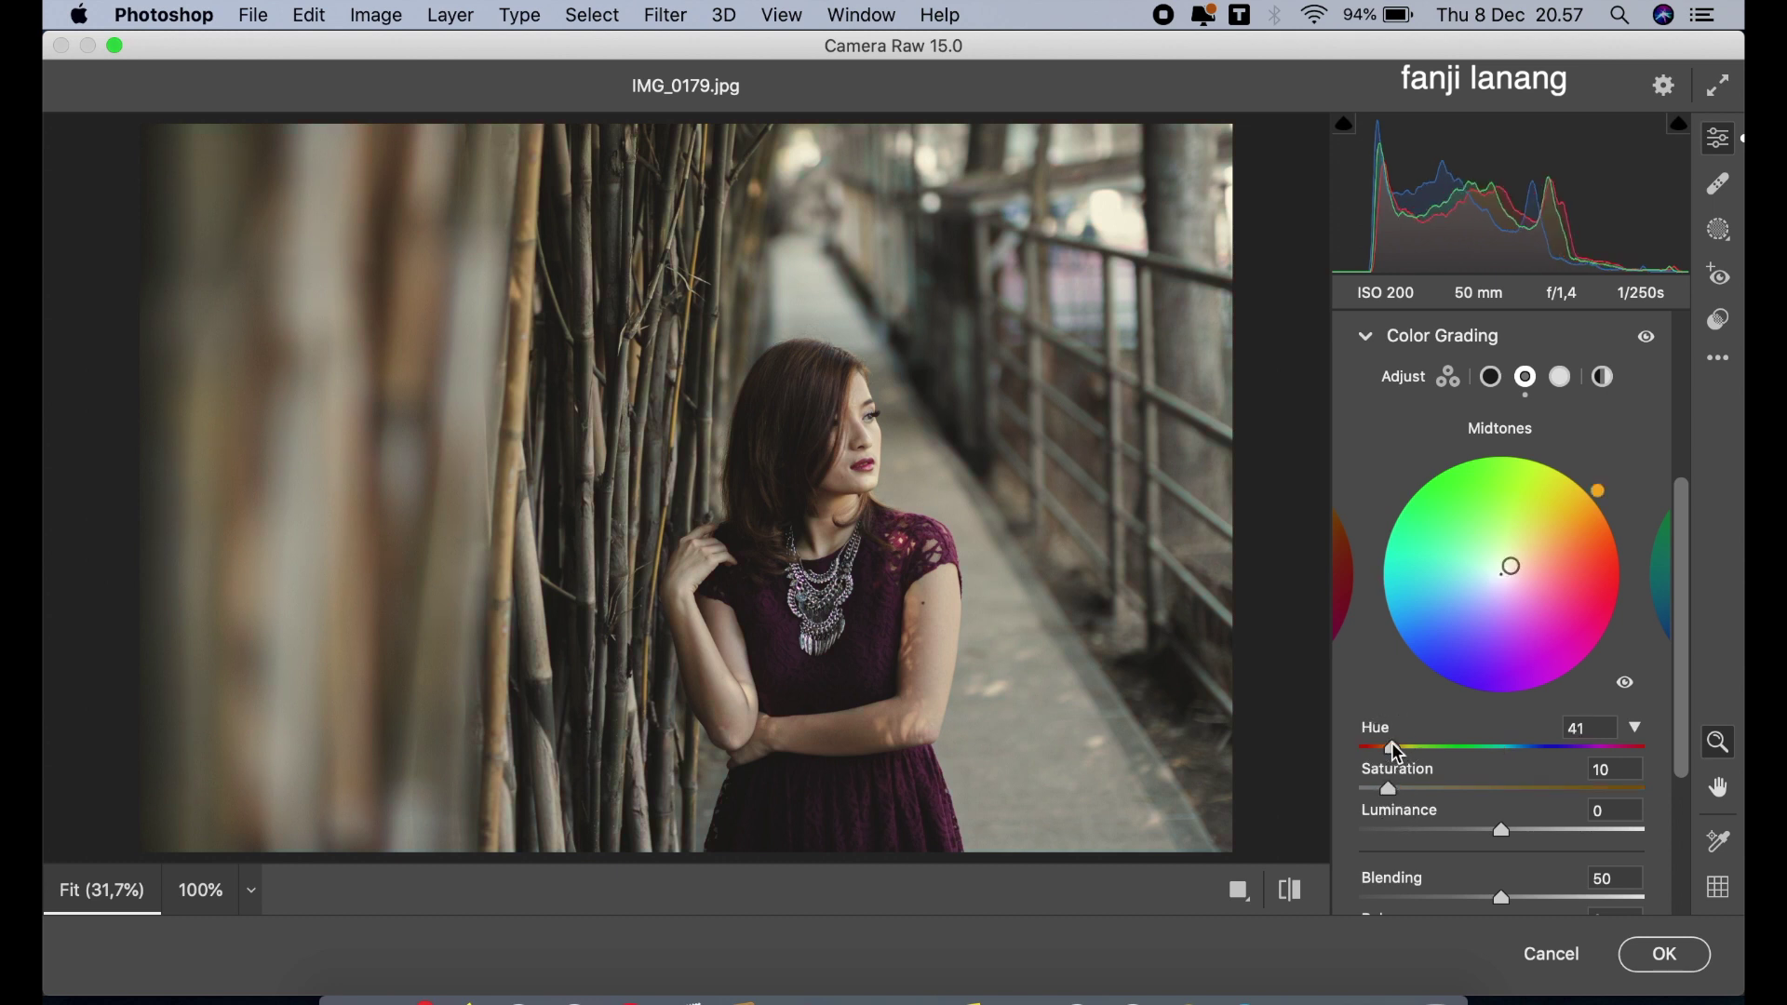
left_click(1395, 753)
left_click(1364, 339)
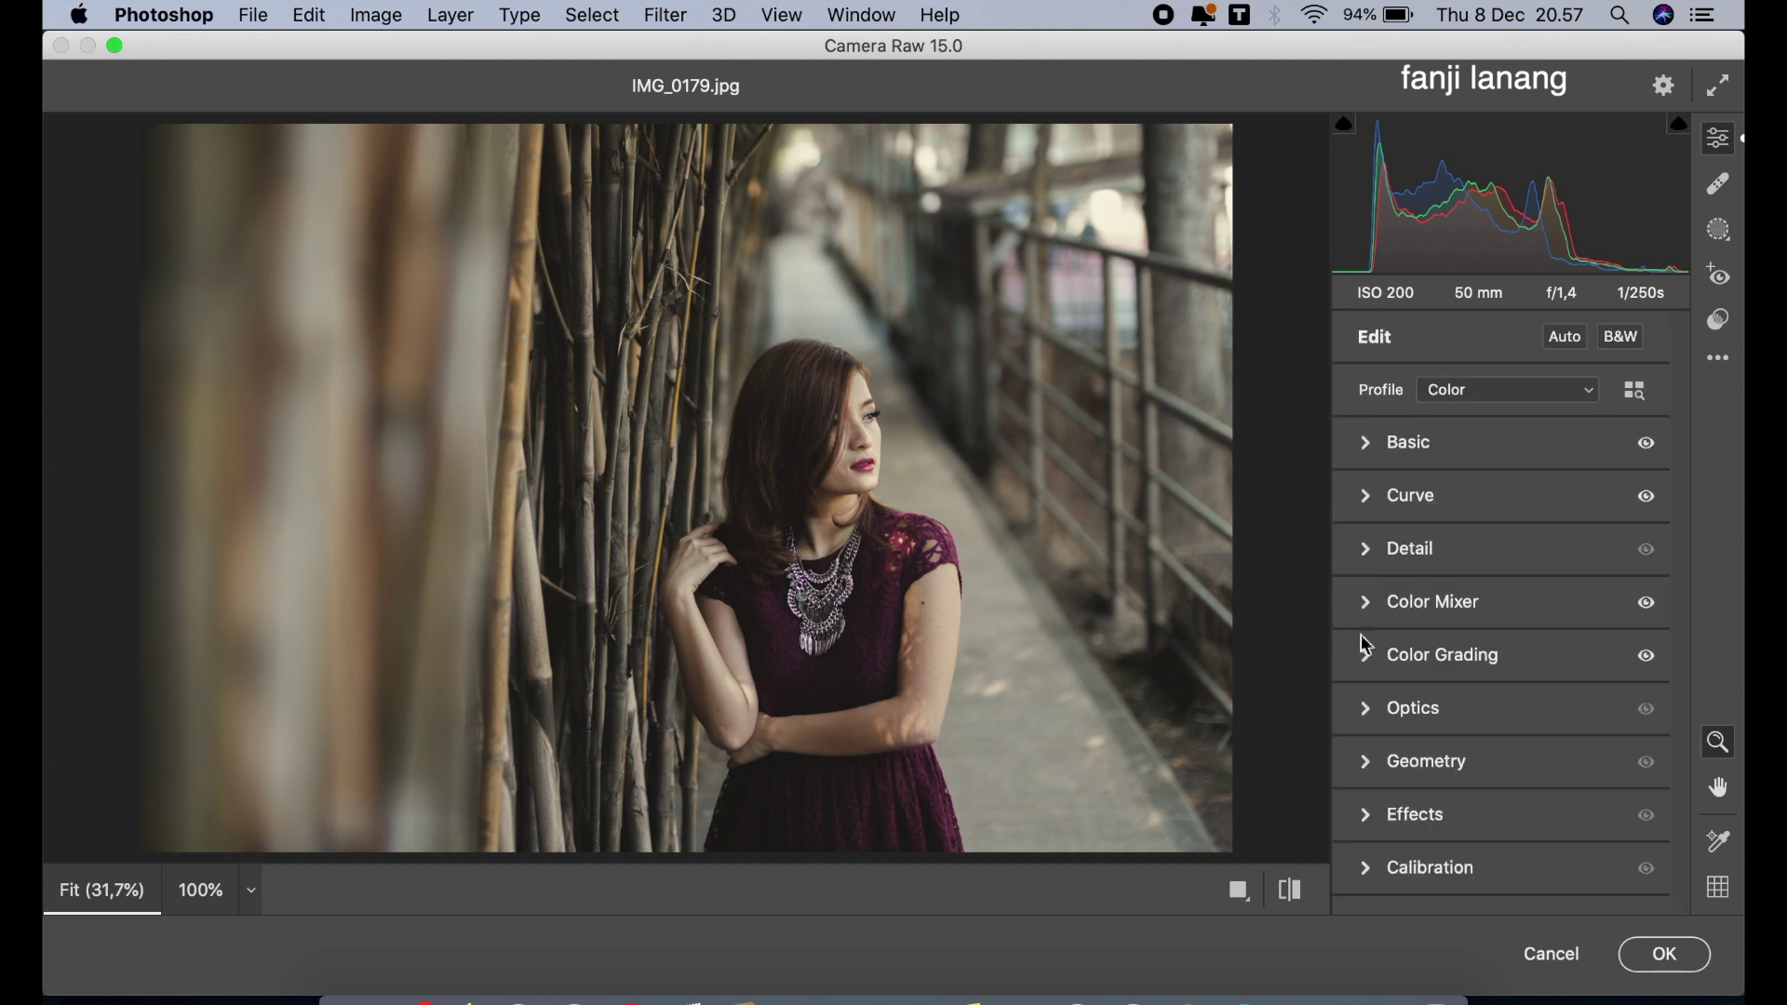
- Add an Optics vignette of -60 with its Midpoint pulled in to 0
left_click(1368, 709)
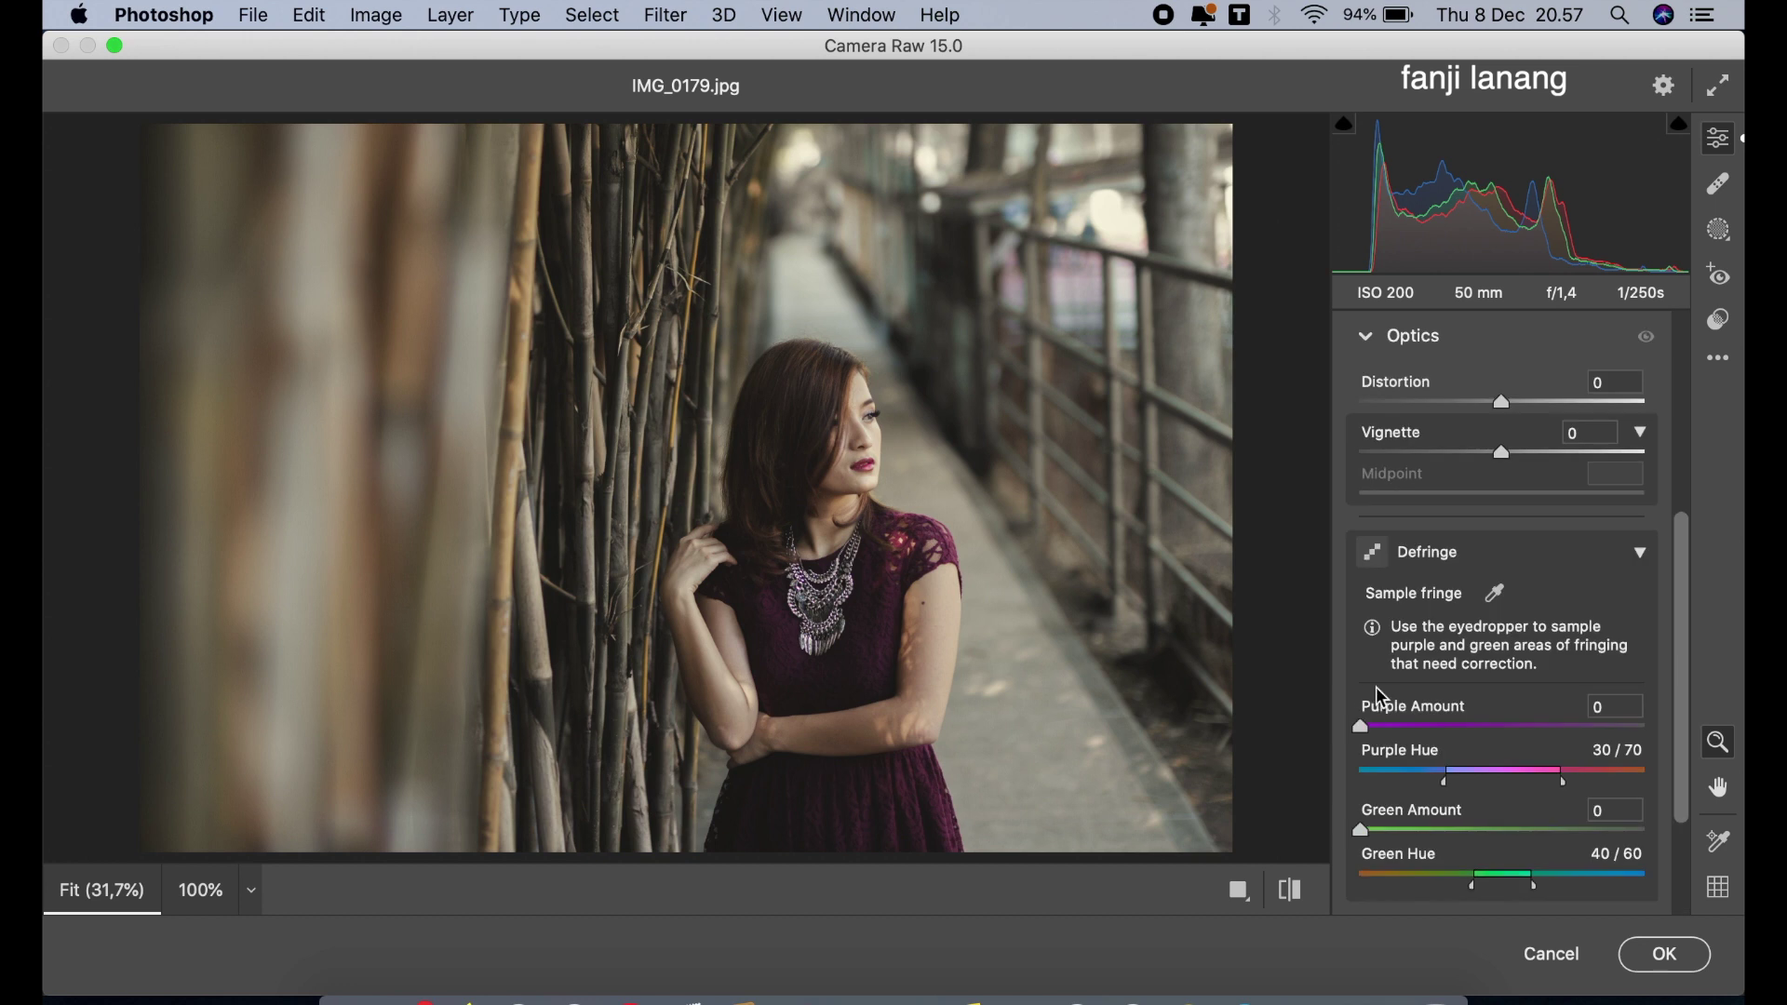
left_click(1450, 454)
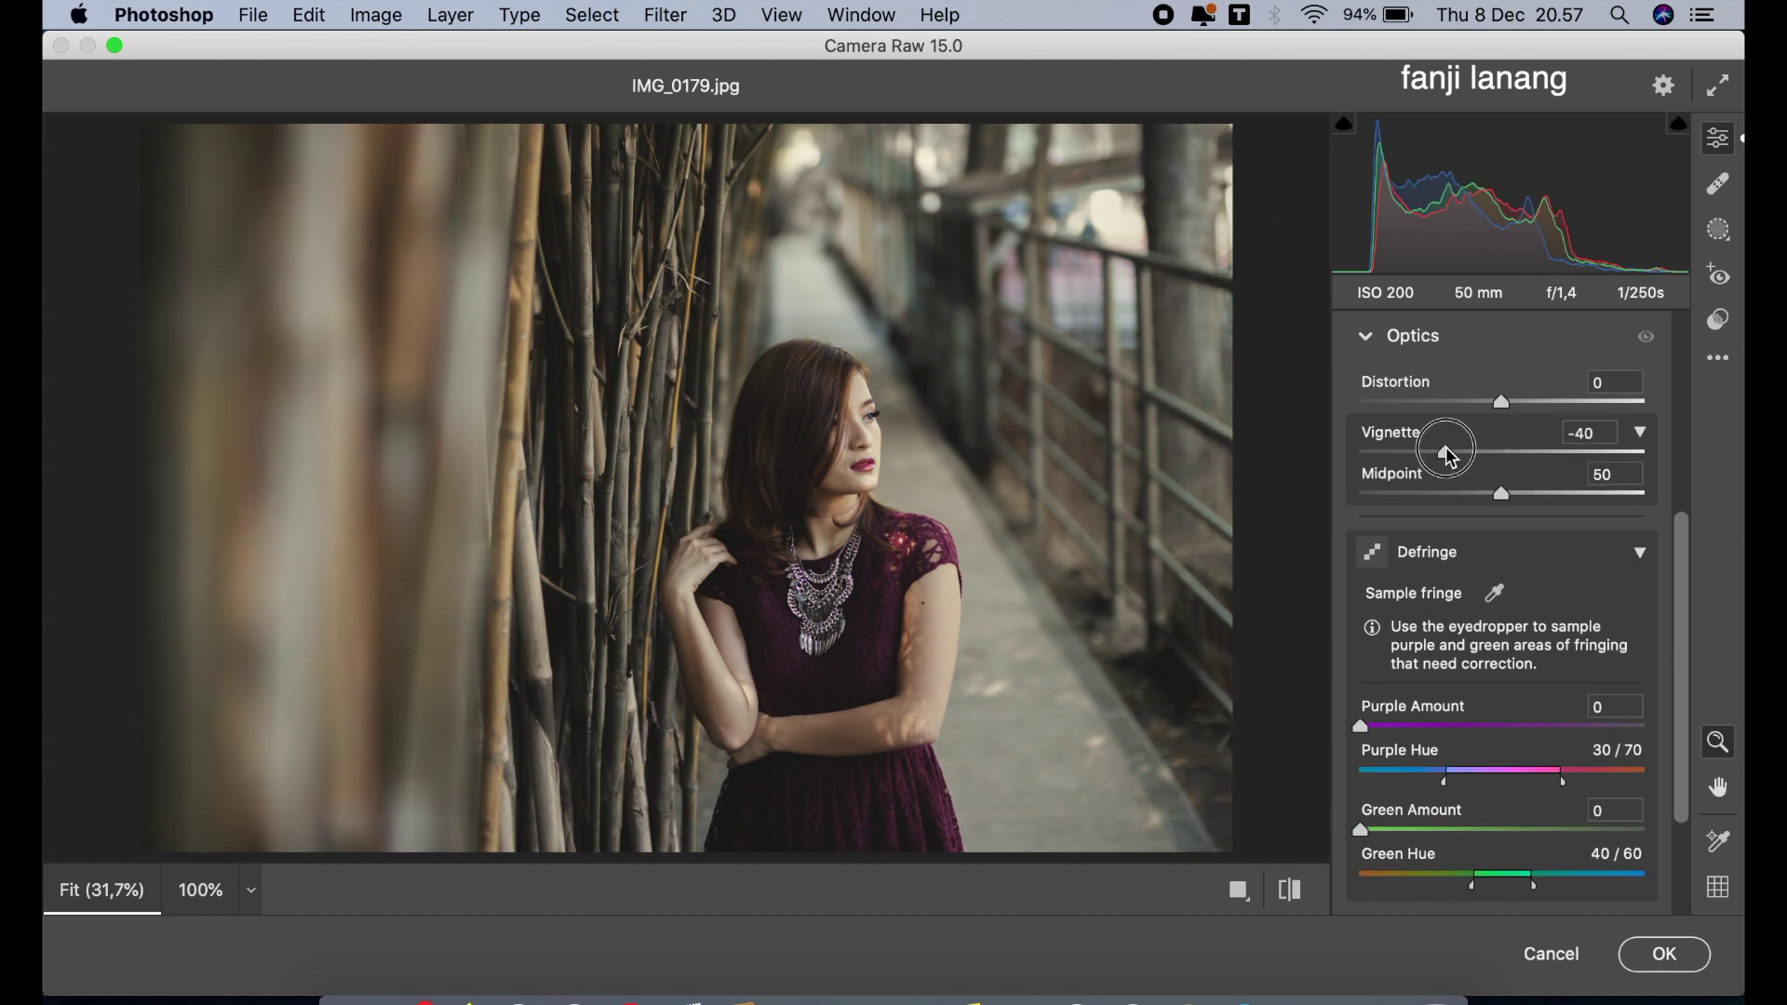
mouse_move(1449, 456)
left_mouse_down()
mouse_move(1415, 453)
mouse_move(1358, 508)
left_mouse_up()
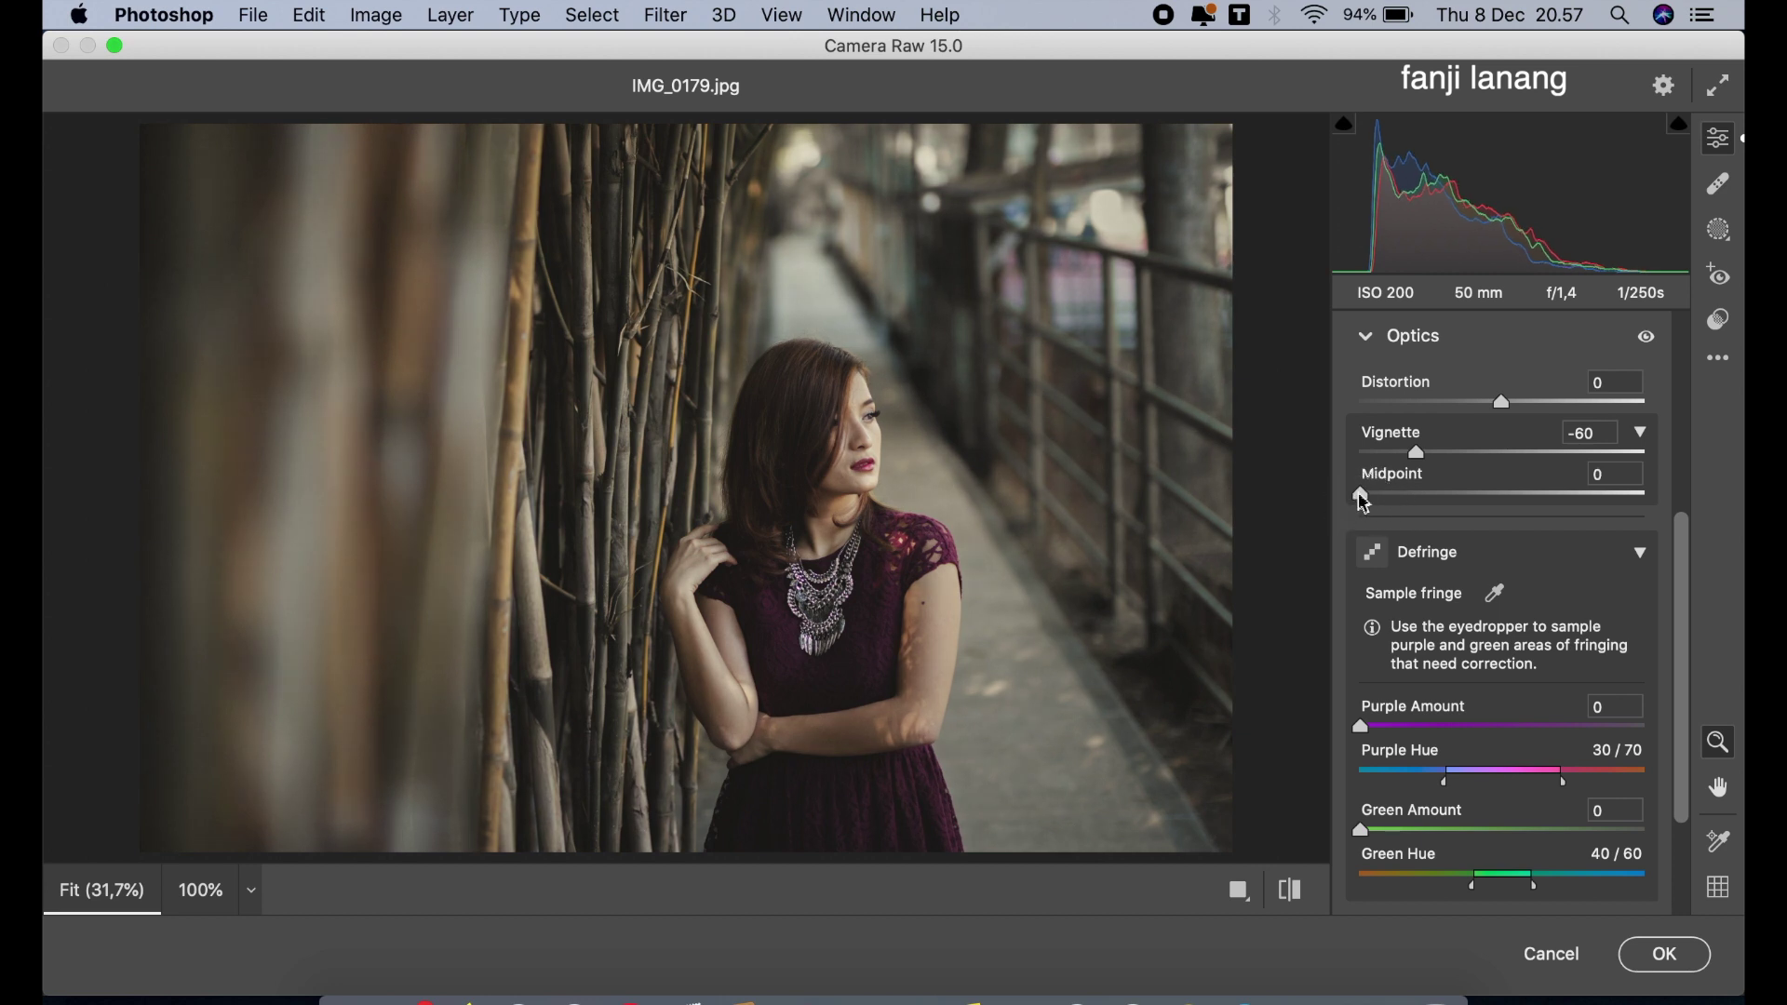
left_click(1389, 339)
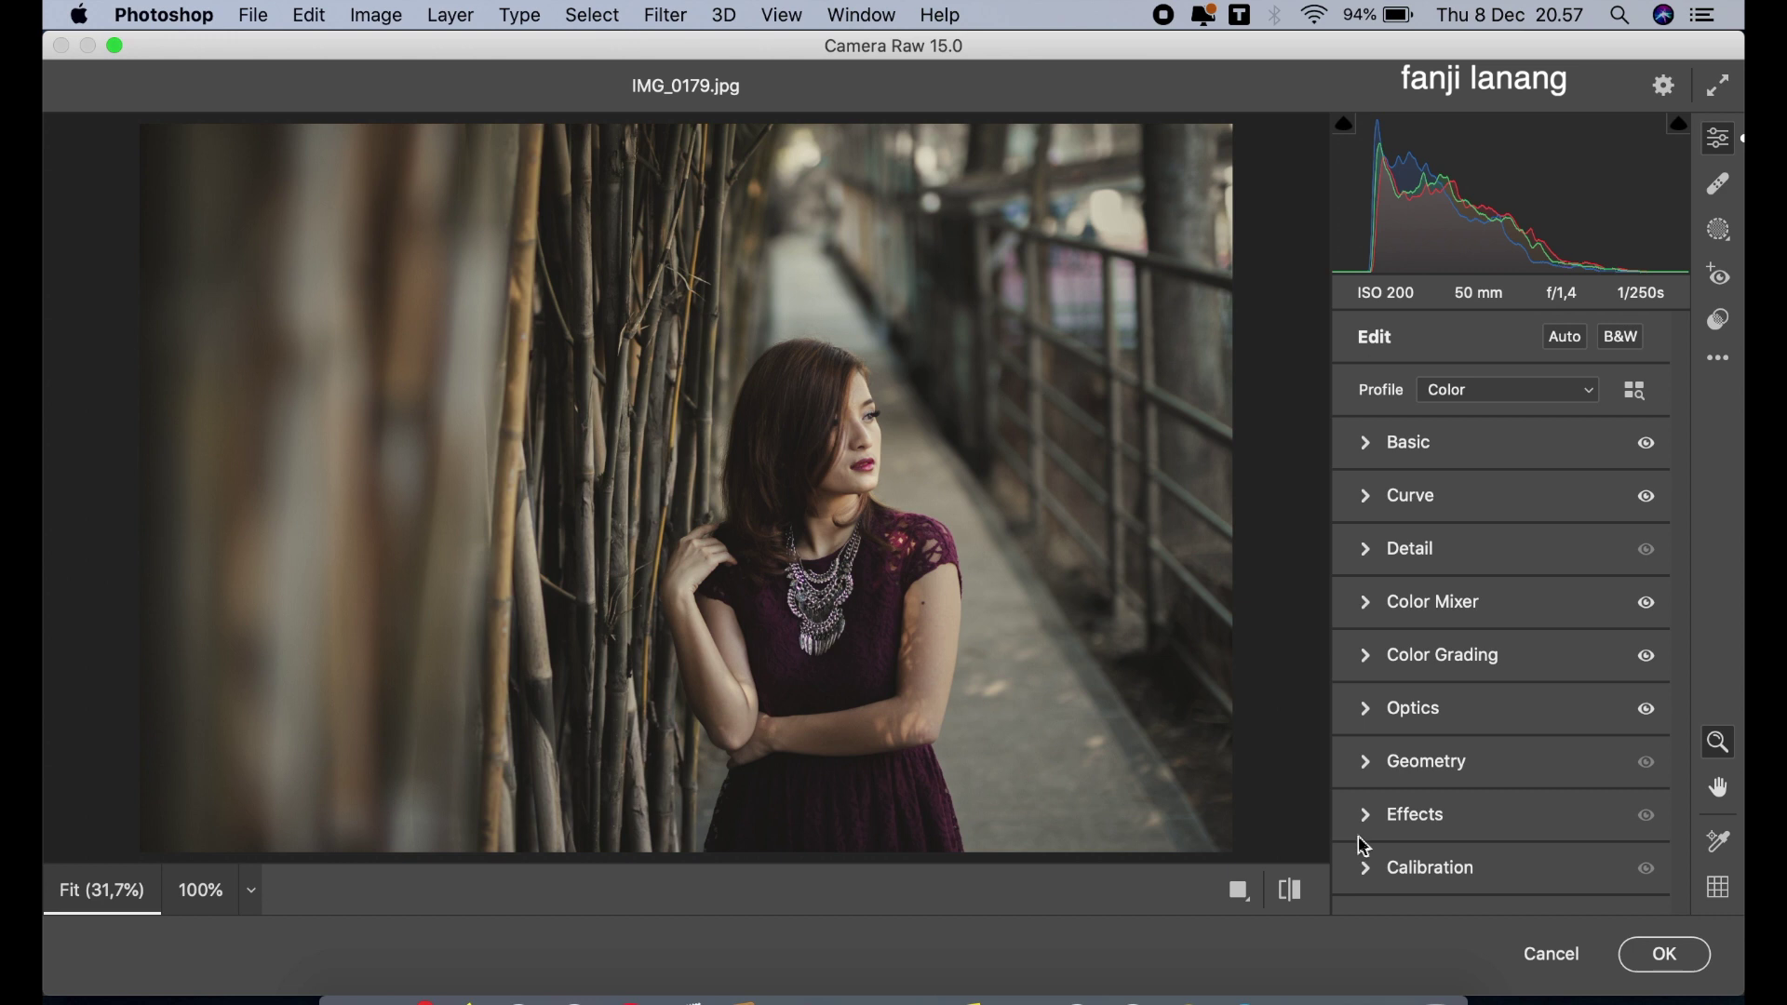
- Set Calibration primary hues to Red +40, Green +60 and Blue -20
left_click(1367, 869)
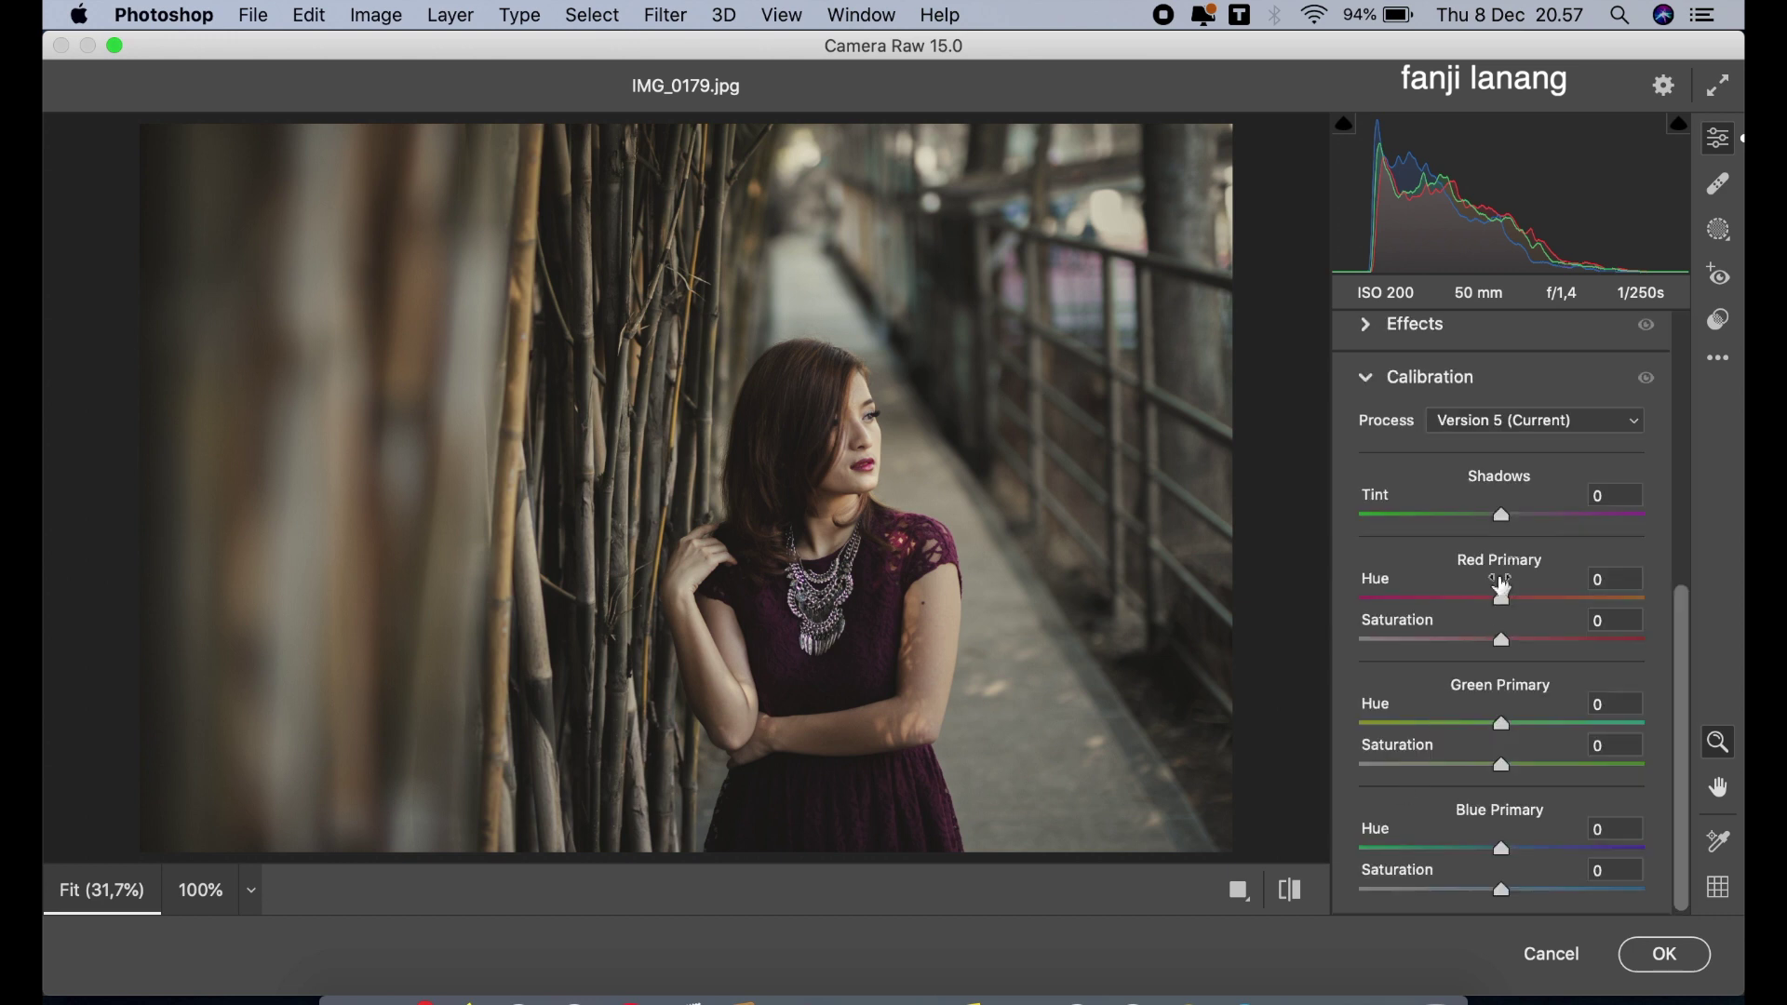
left_click(1524, 600)
mouse_move(1526, 604)
left_mouse_down()
mouse_move(1704, 625)
mouse_move(1607, 639)
mouse_move(1563, 684)
left_mouse_up()
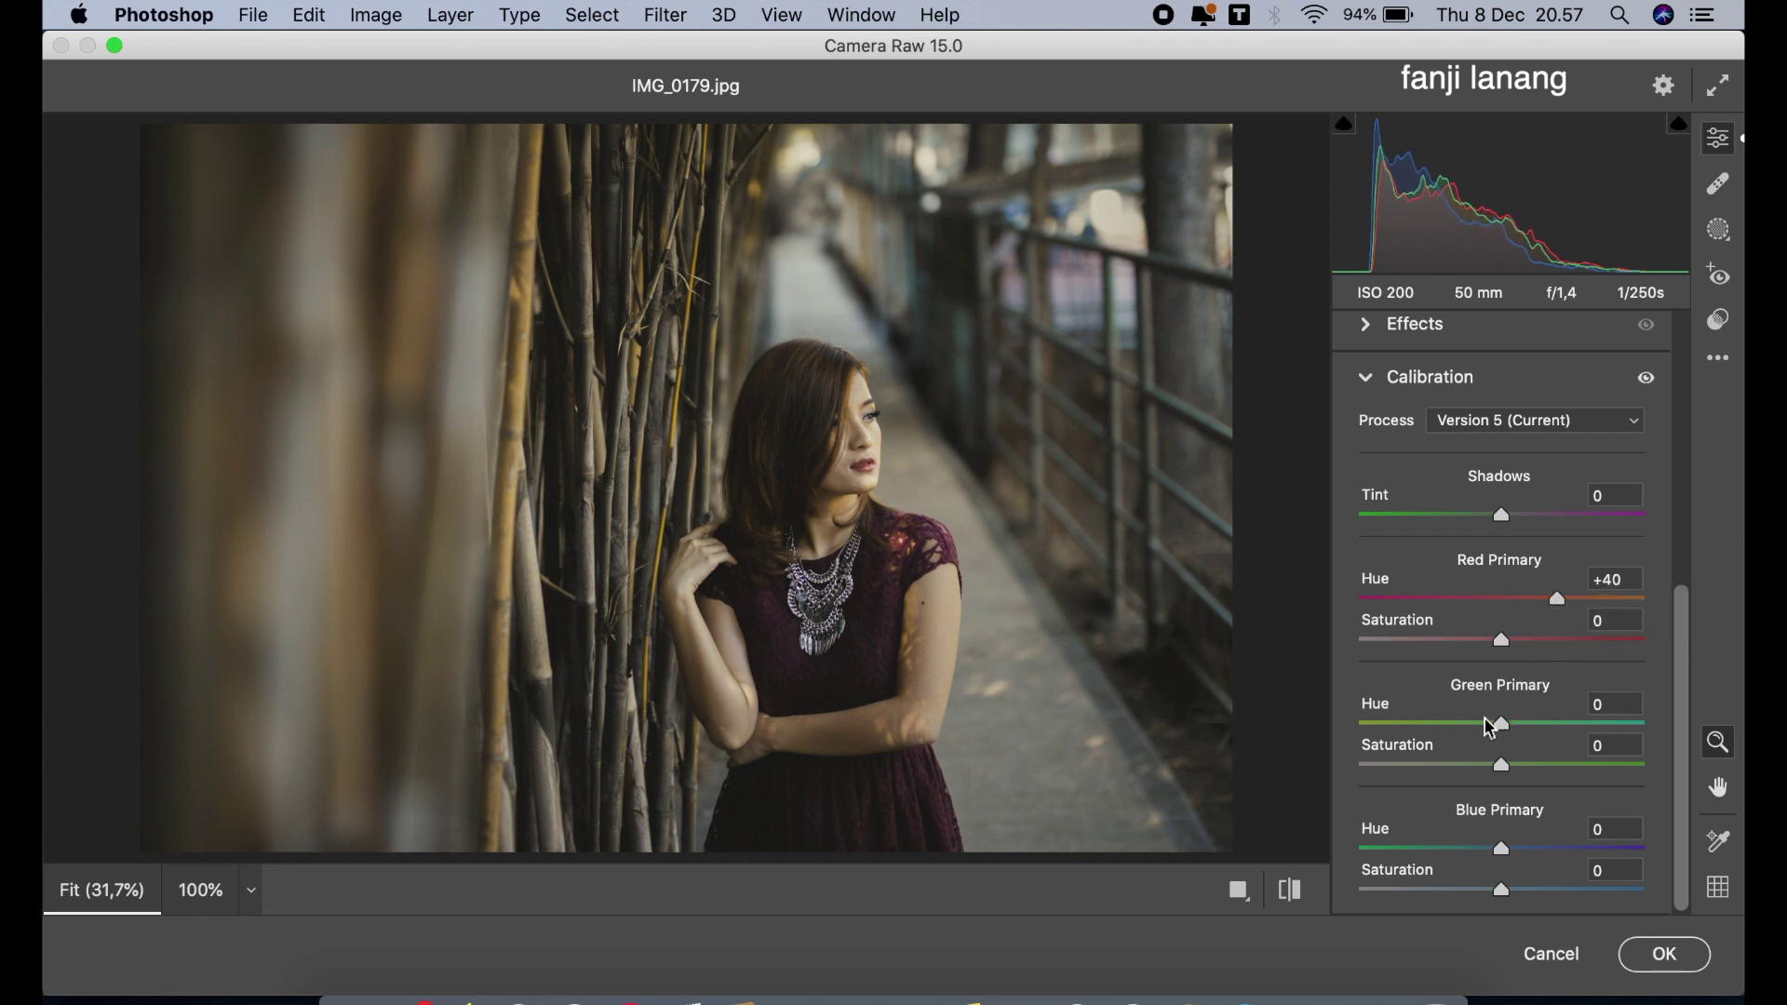
mouse_move(1489, 734)
left_mouse_down()
mouse_move(1448, 733)
mouse_move(1715, 730)
mouse_move(1216, 738)
mouse_move(1686, 731)
left_mouse_up()
left_click_drag(1673, 722, 1584, 729)
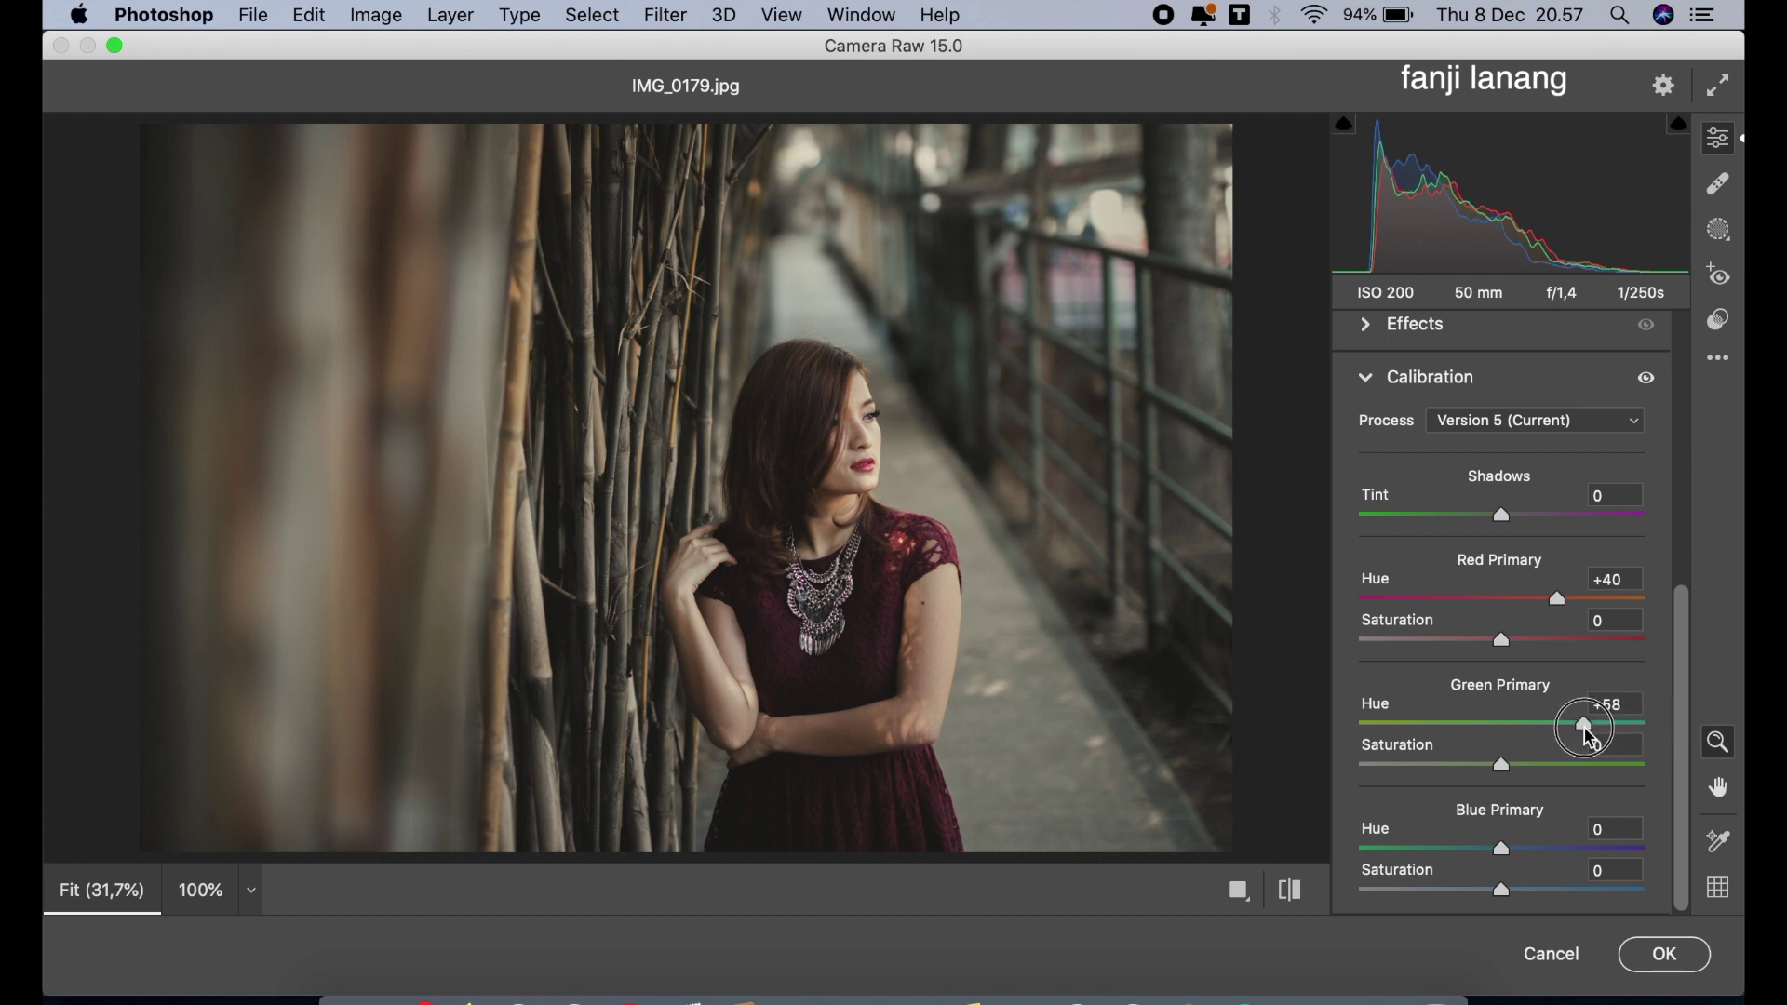
left_click_drag(1585, 731, 1593, 742)
mouse_move(1489, 856)
left_mouse_down()
mouse_move(1399, 876)
mouse_move(1476, 880)
left_mouse_up()
- Compare the grade before/after, then apply Camera Raw to Background copy
left_click(1289, 889)
left_click(1290, 888)
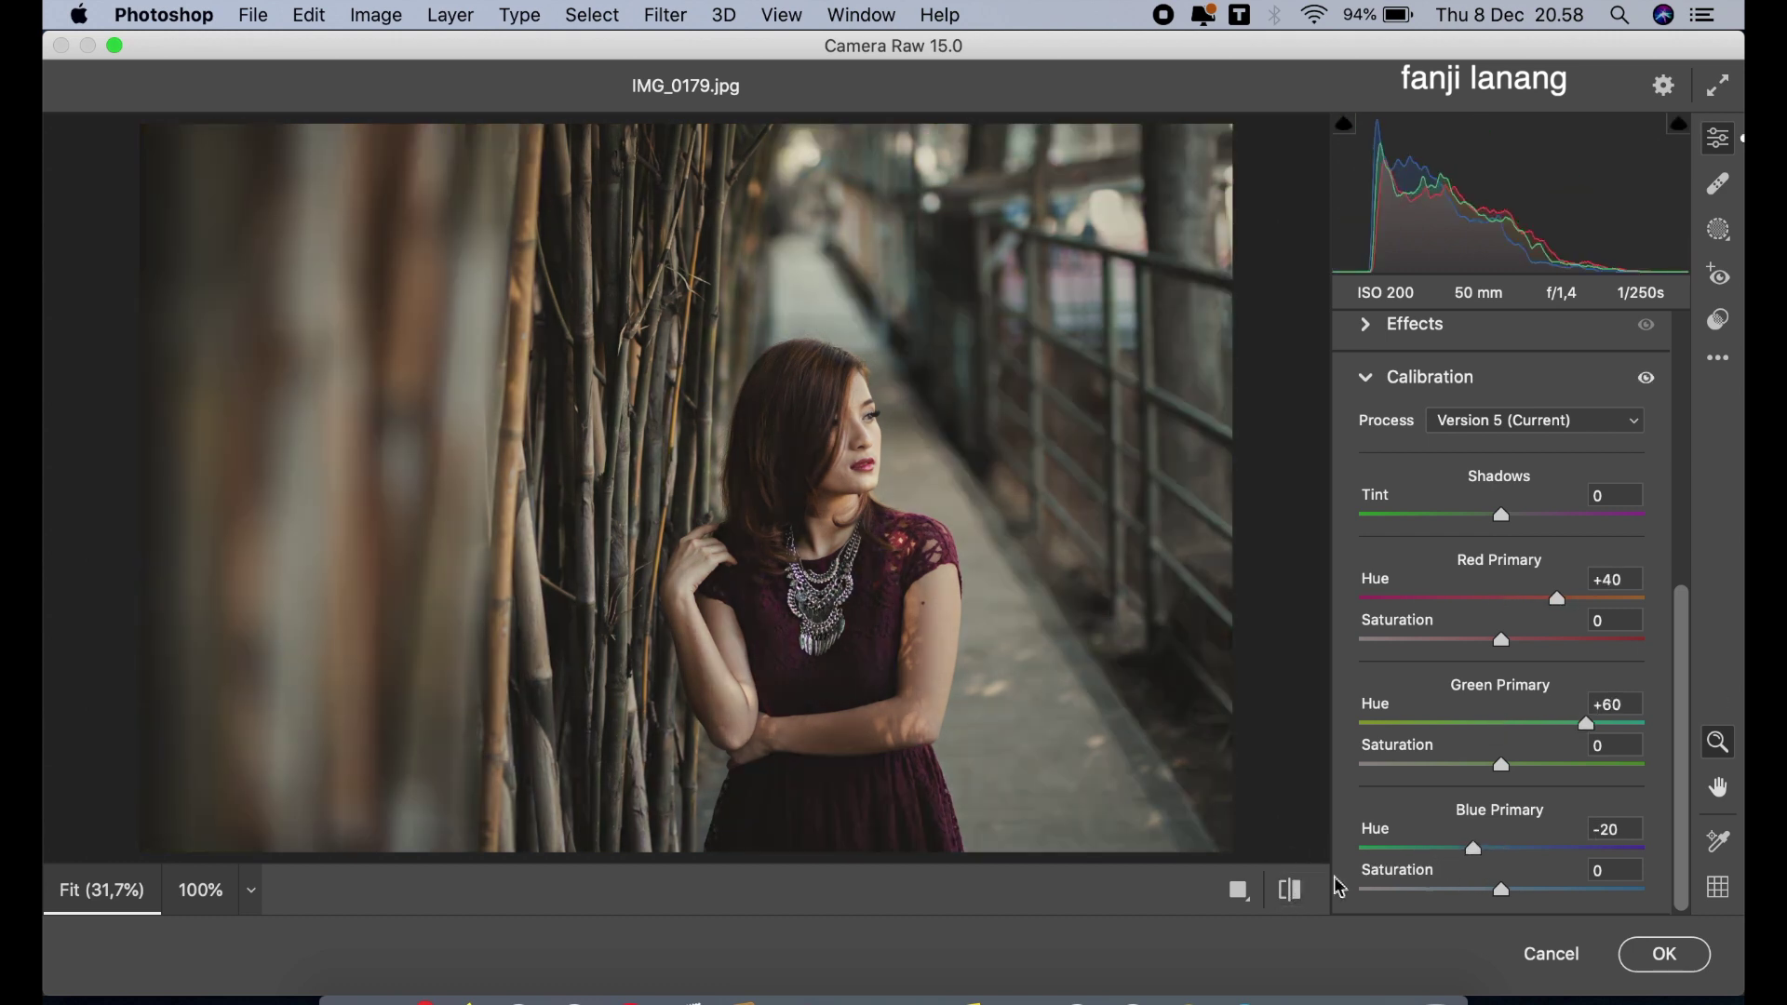
left_click(1661, 951)
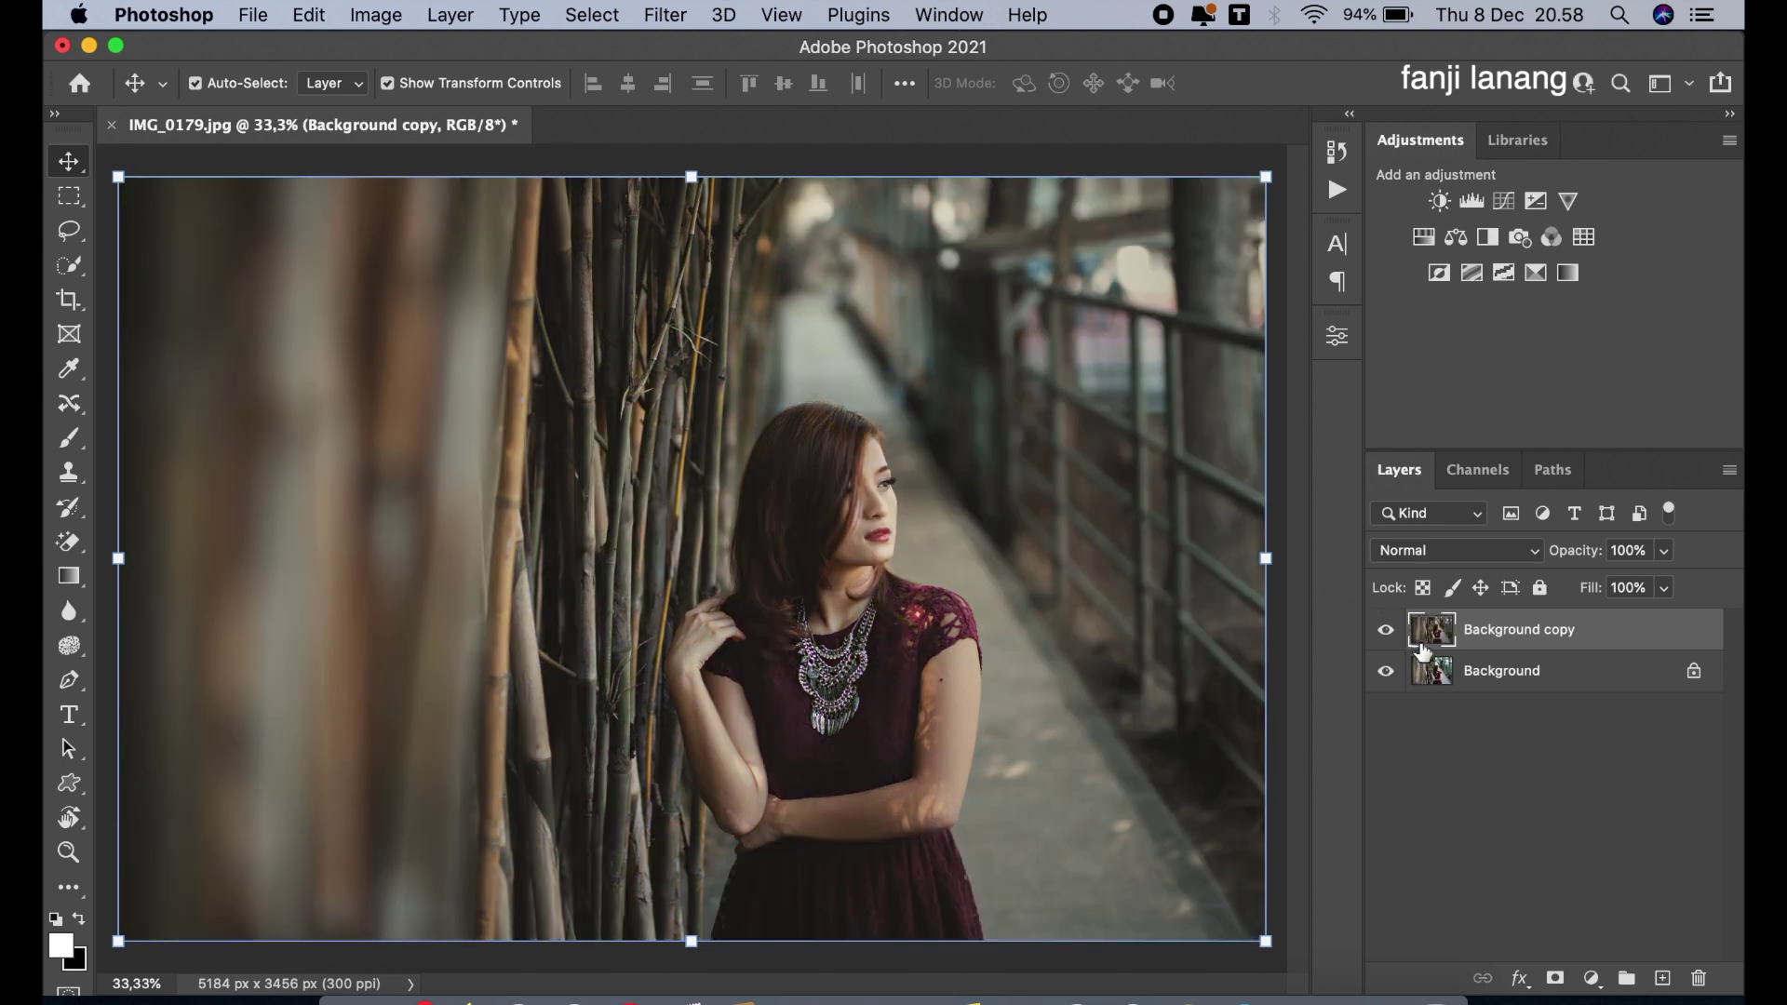
- On a new Layer 1, load the signature brush preset and enlarge it to 400
left_click(1662, 978)
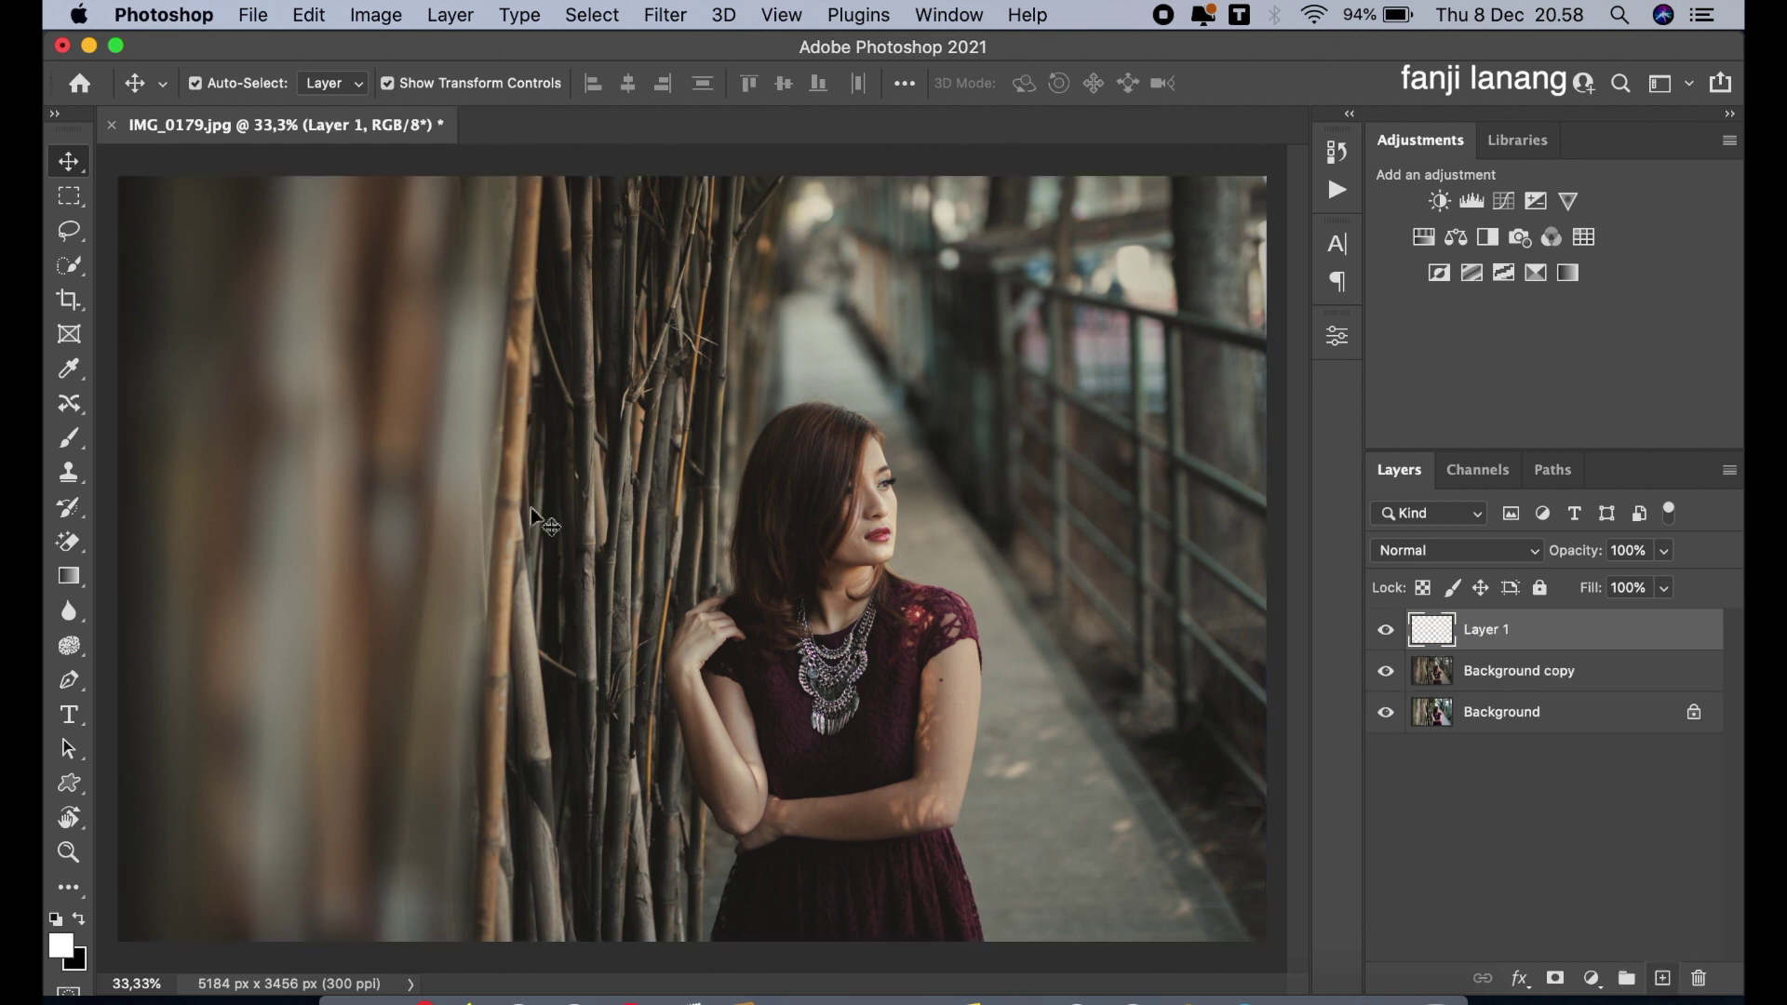
left_click(68, 438)
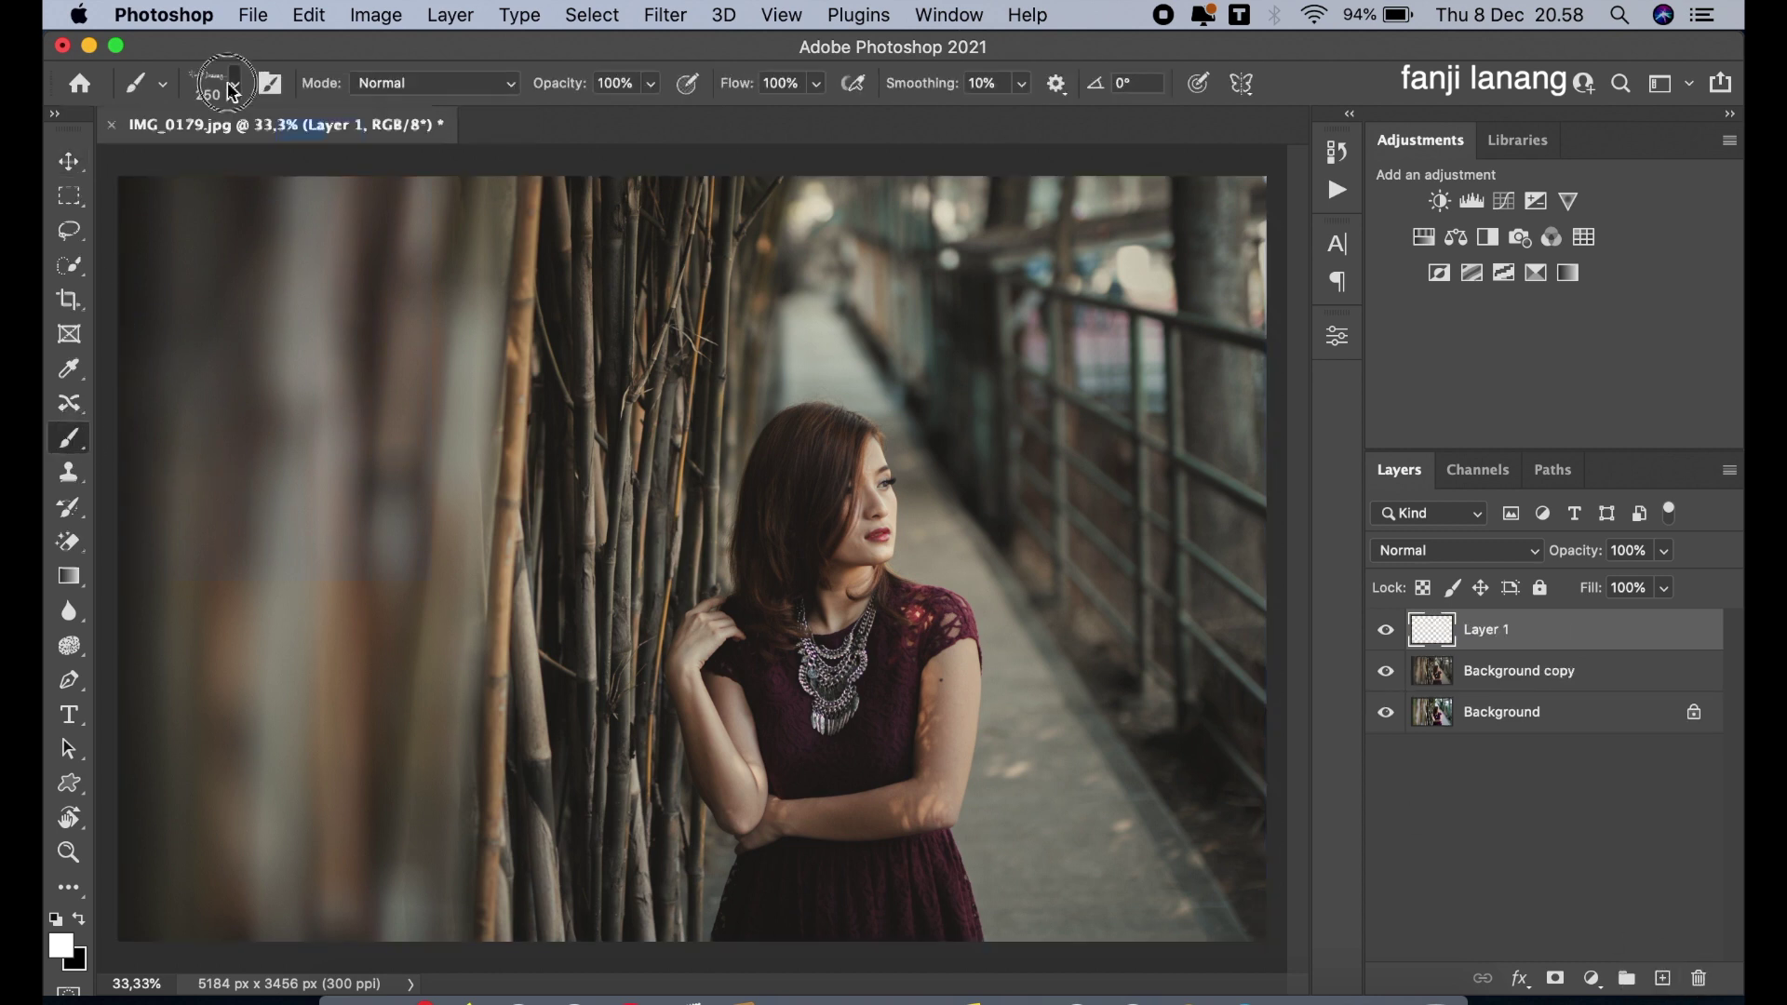
left_click(216, 86)
left_click(558, 121)
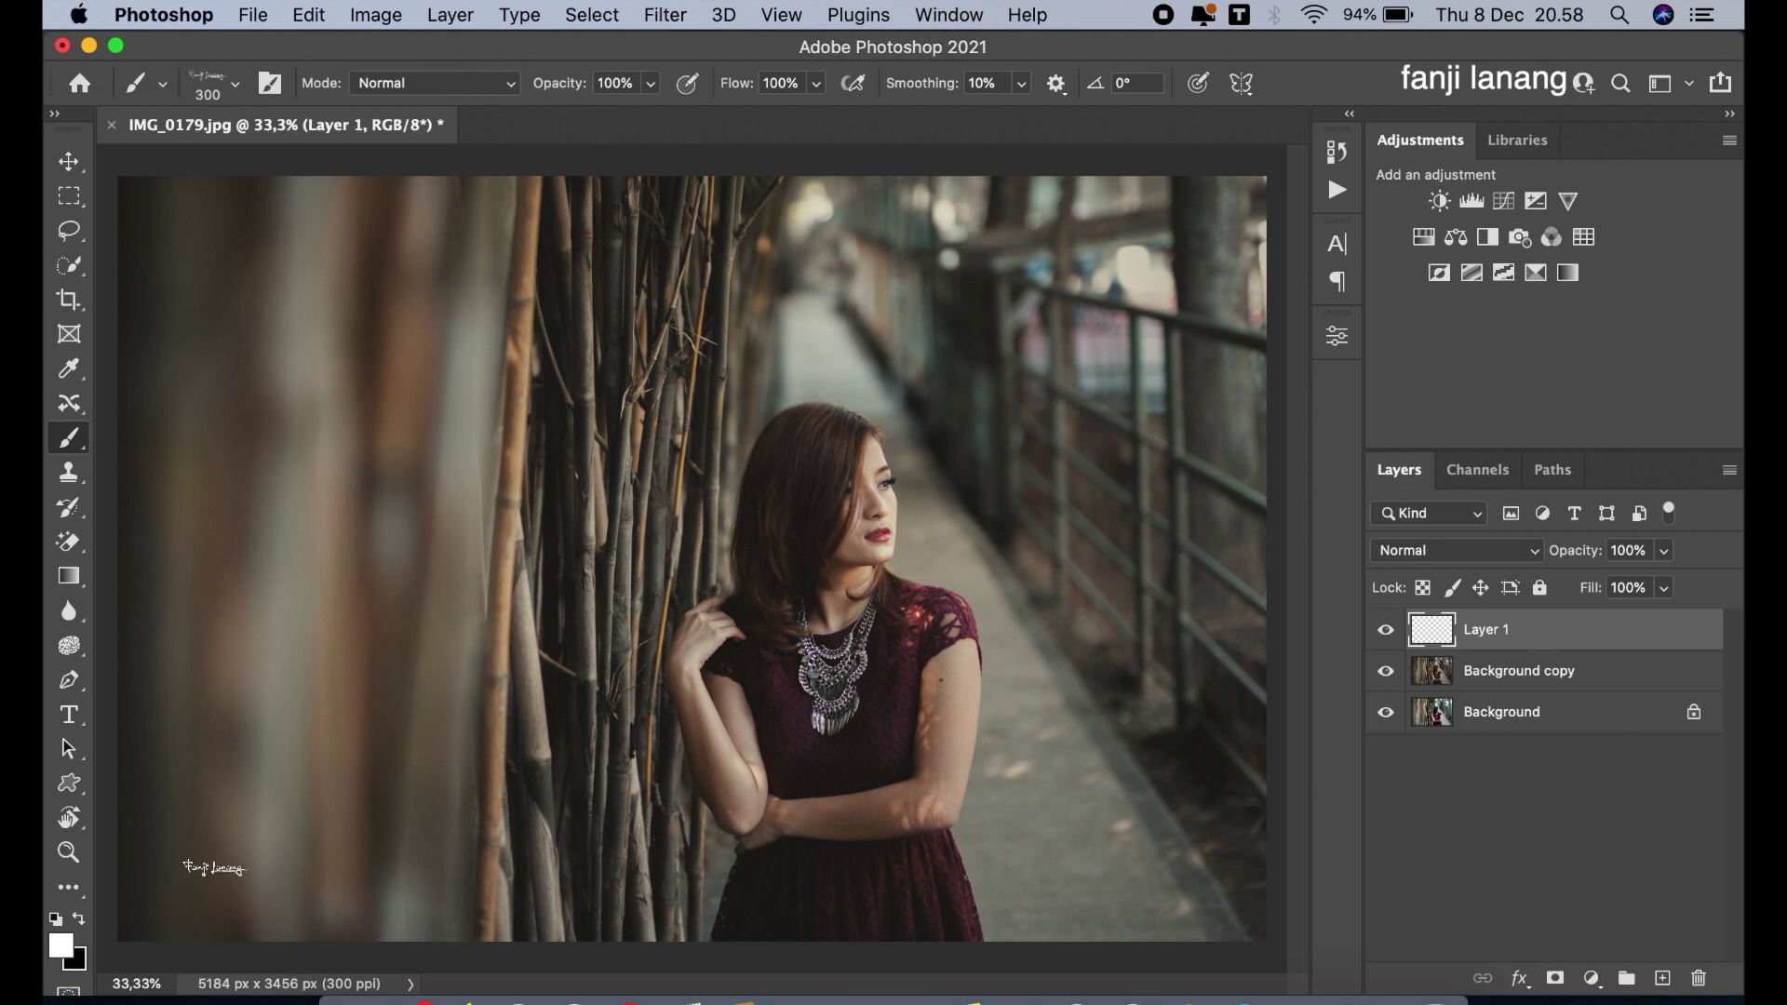
key("bracketright")
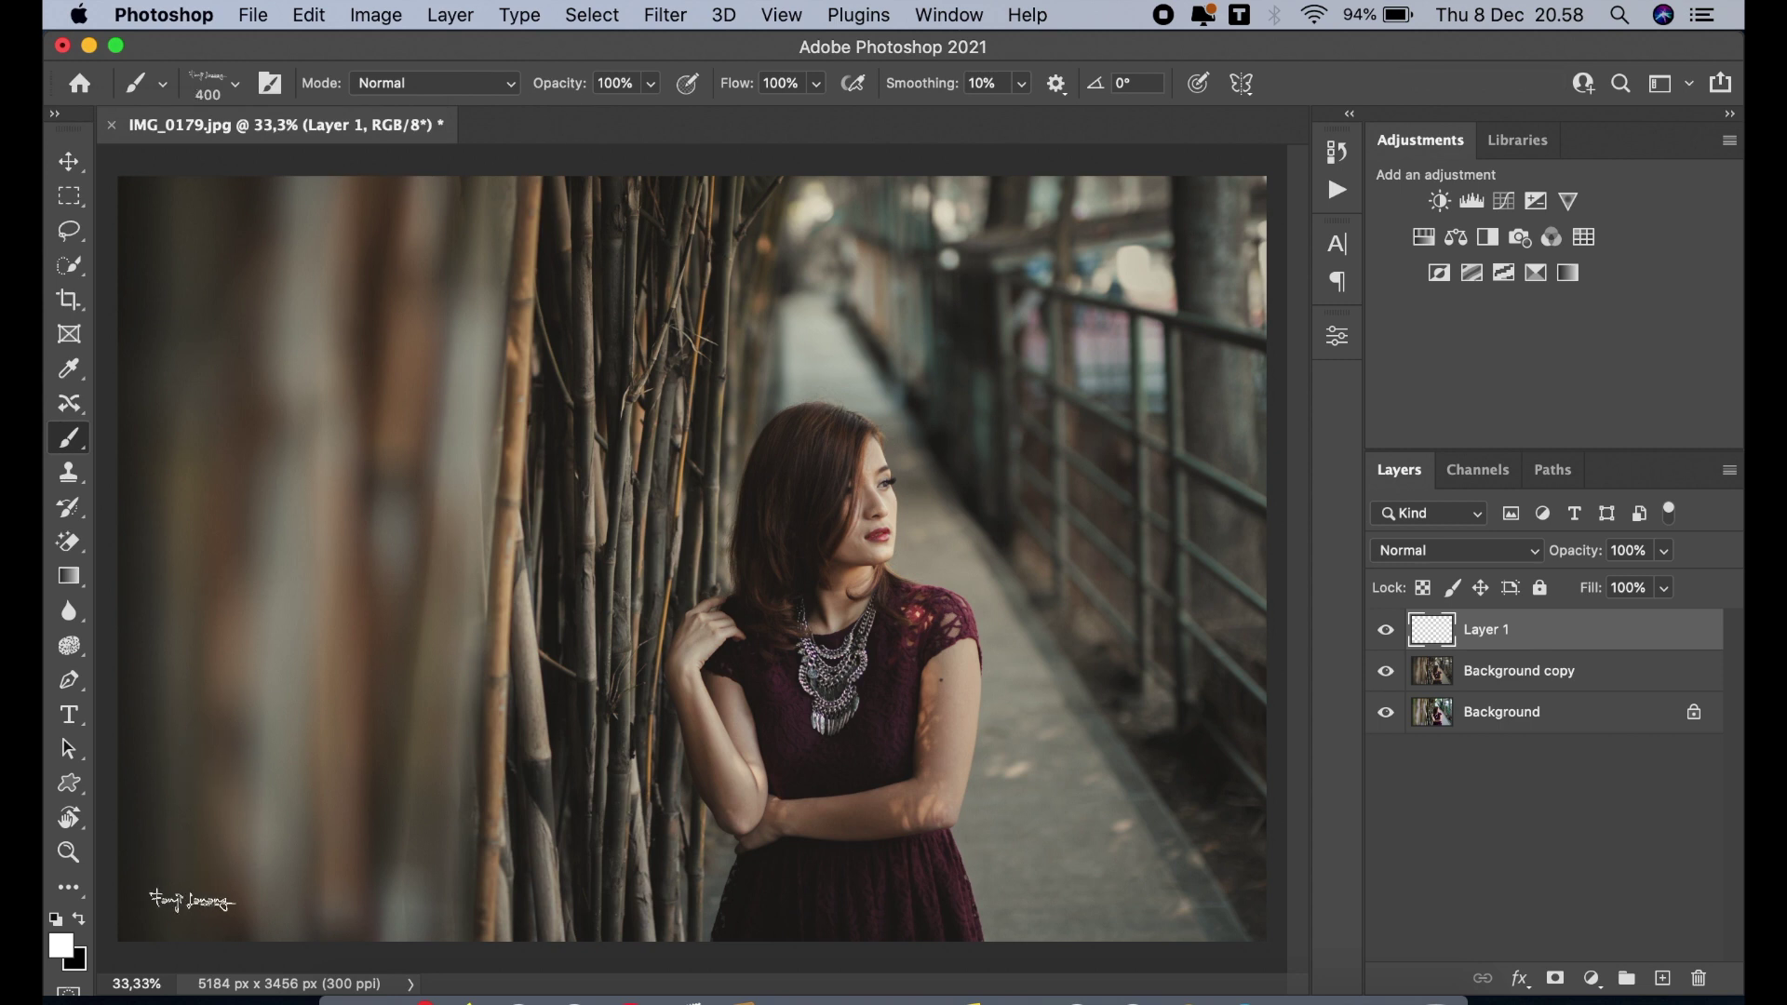